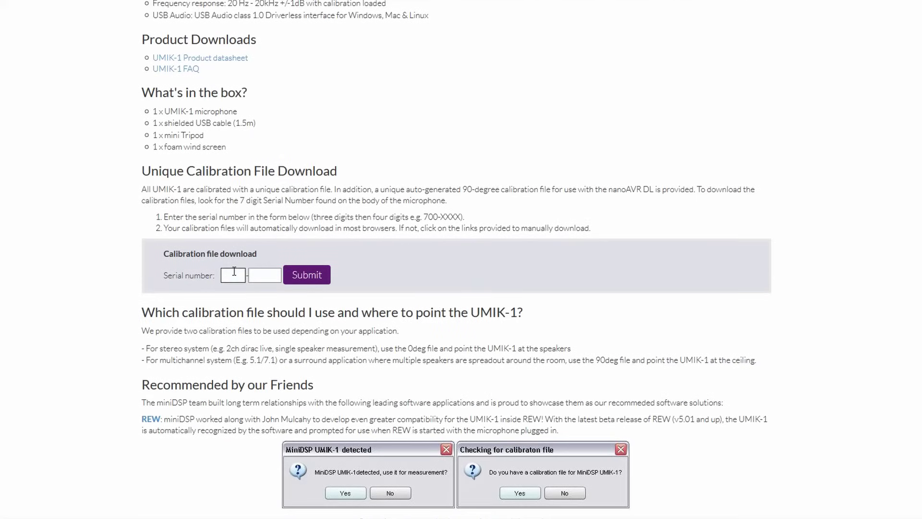
Step: Enter the UMIK-1 serial number in both form fields and submit it
click(234, 273)
text(703)
click(265, 276)
text(79)
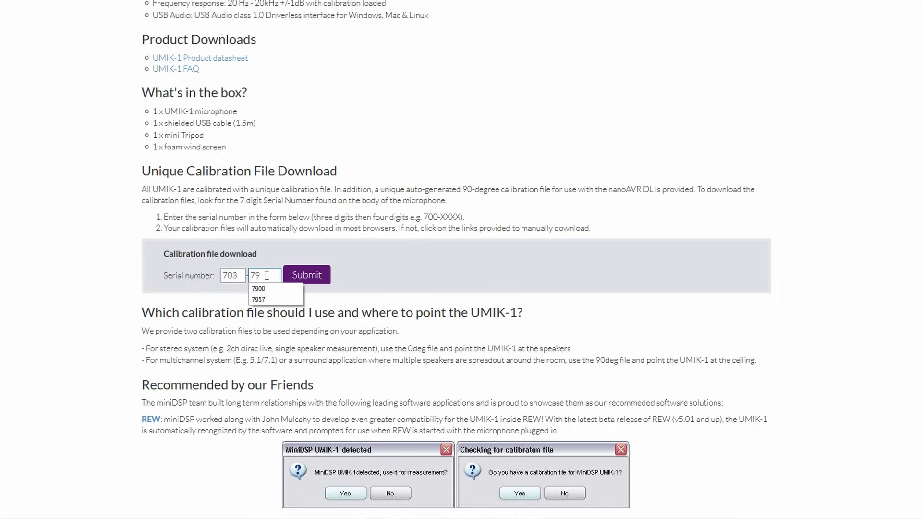
text(57)
click(308, 276)
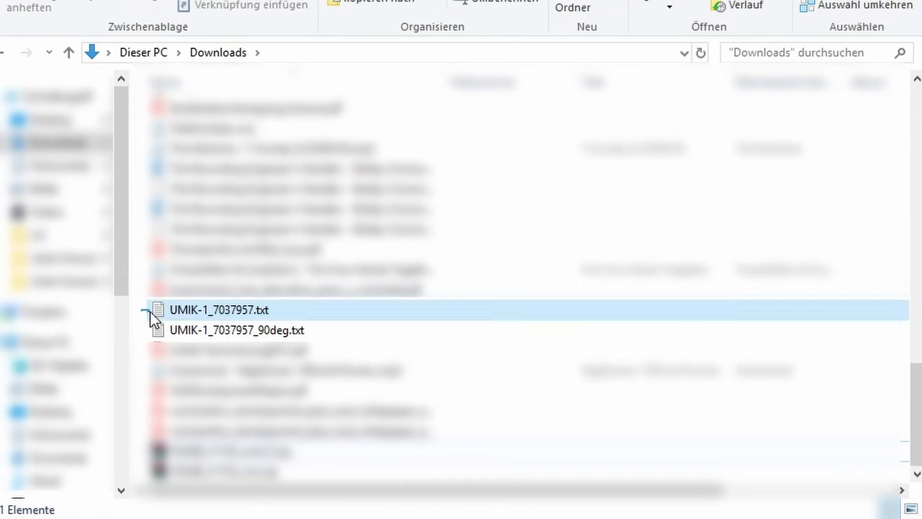
Step: Select both UMIK-1 calibration .txt files in Downloads and drag them
shift+click(194, 336)
drag(194, 336, 493, 513)
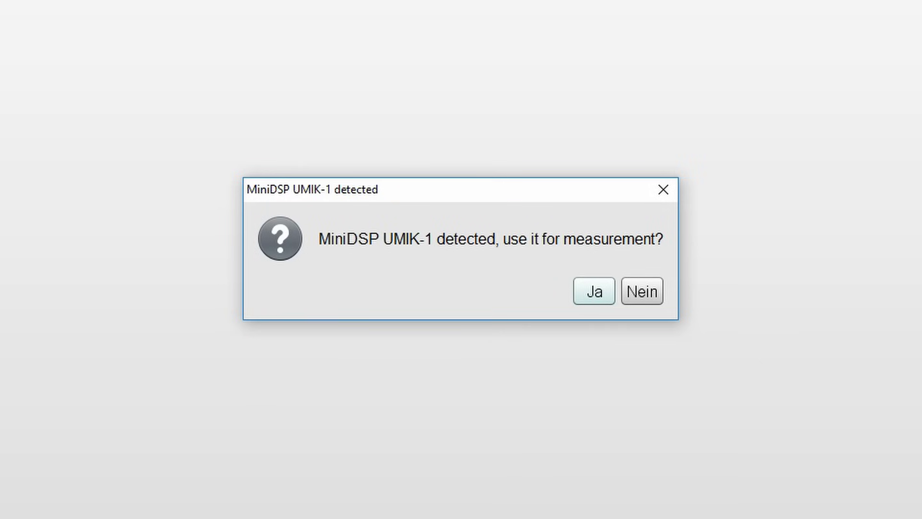
Step: Accept the detected UMIK-1 and load UMIK-1_7037957.txt as its calibration file
click(586, 292)
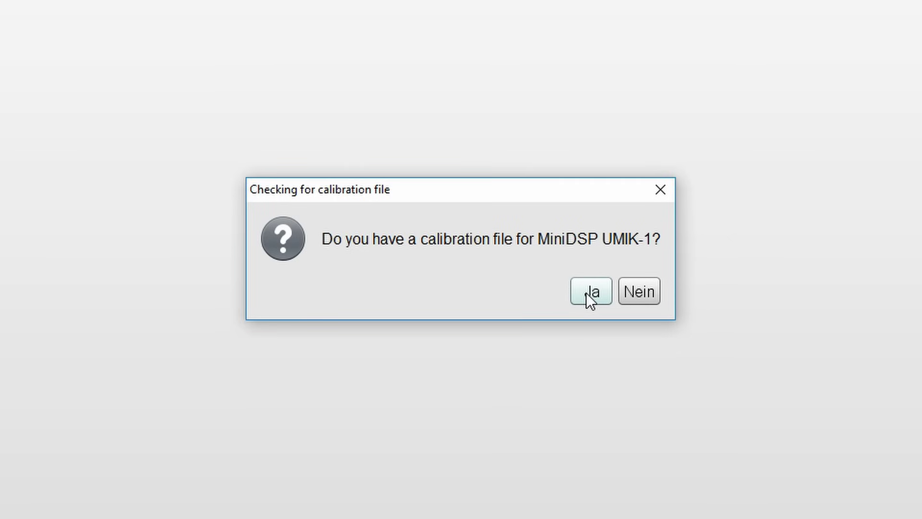
click(587, 293)
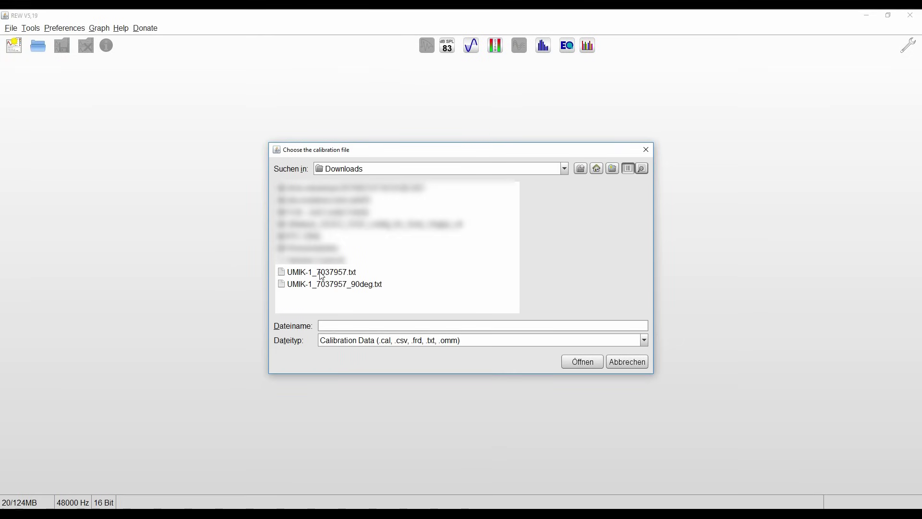
click(322, 276)
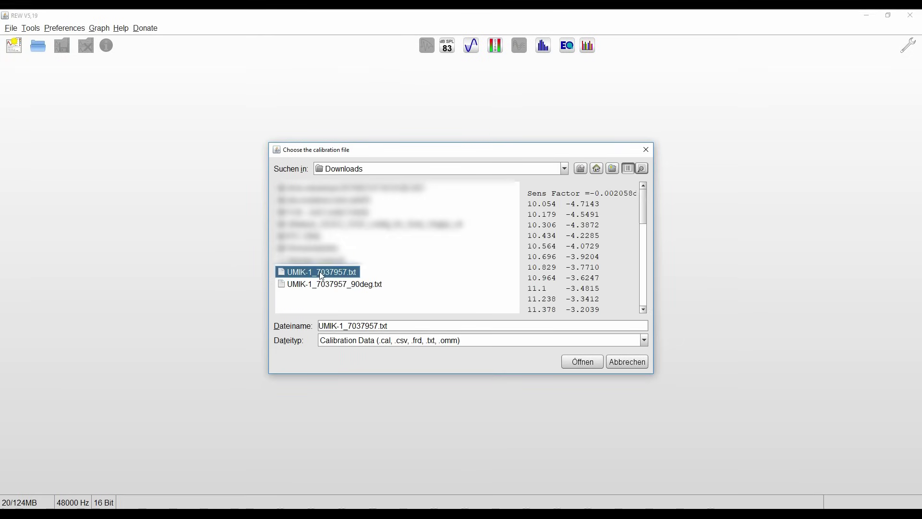
click(581, 367)
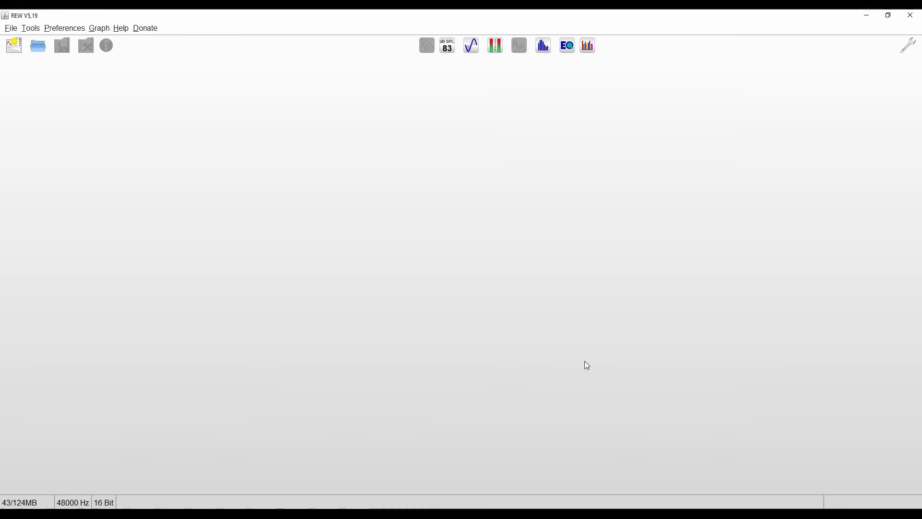
Step: Set the Umik-1 input channel to MICROPHONE with input volume control on at 0,530
click(908, 45)
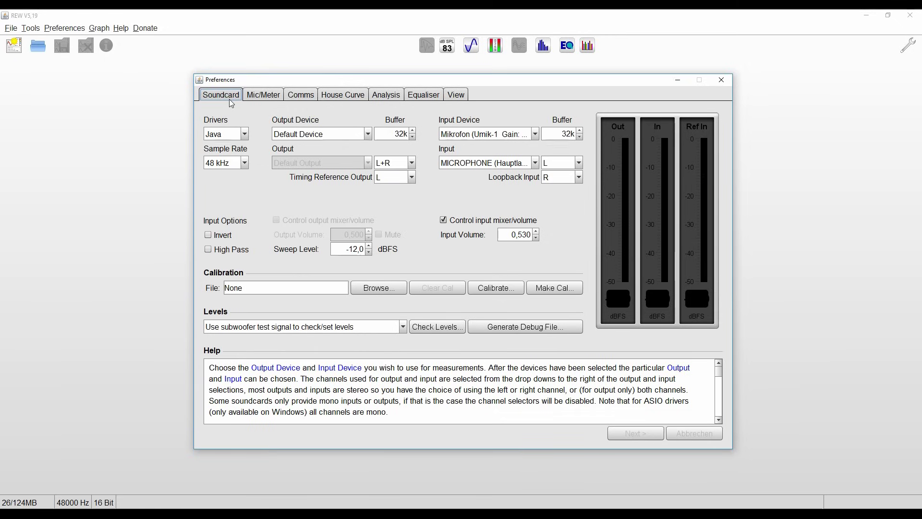
click(535, 135)
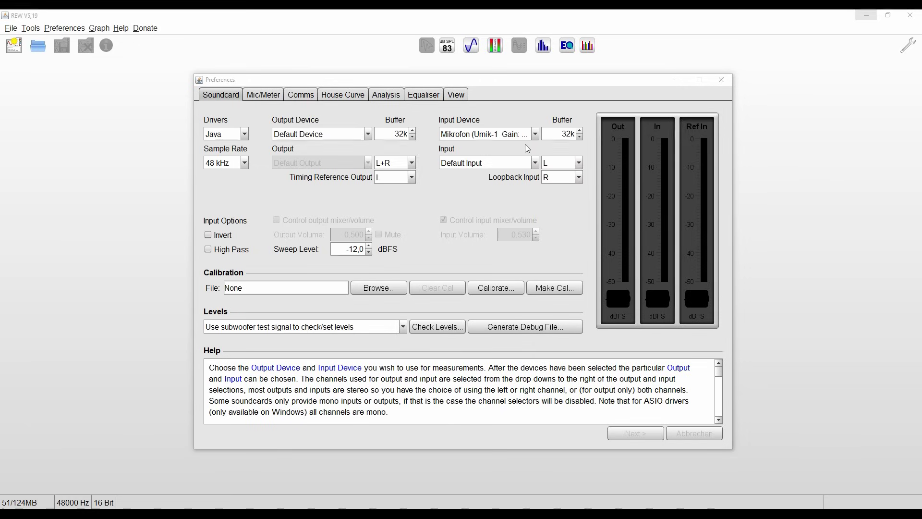
click(536, 164)
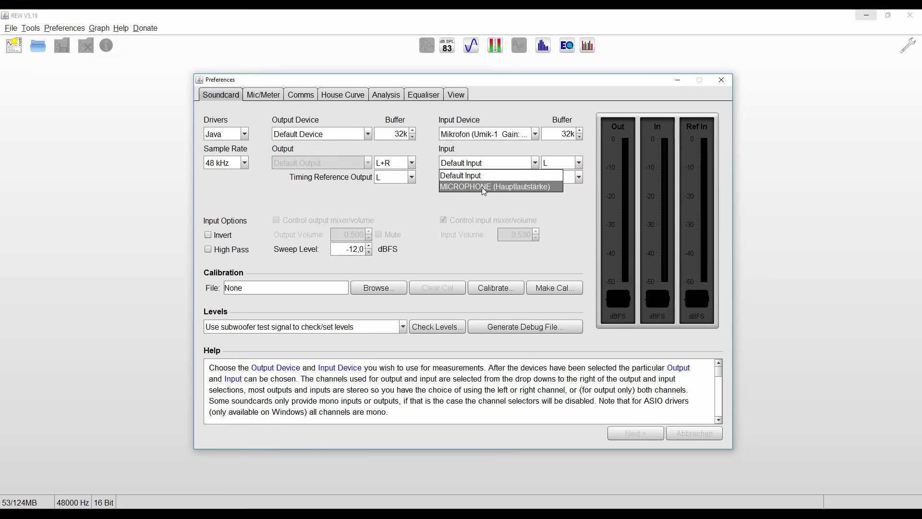
click(510, 188)
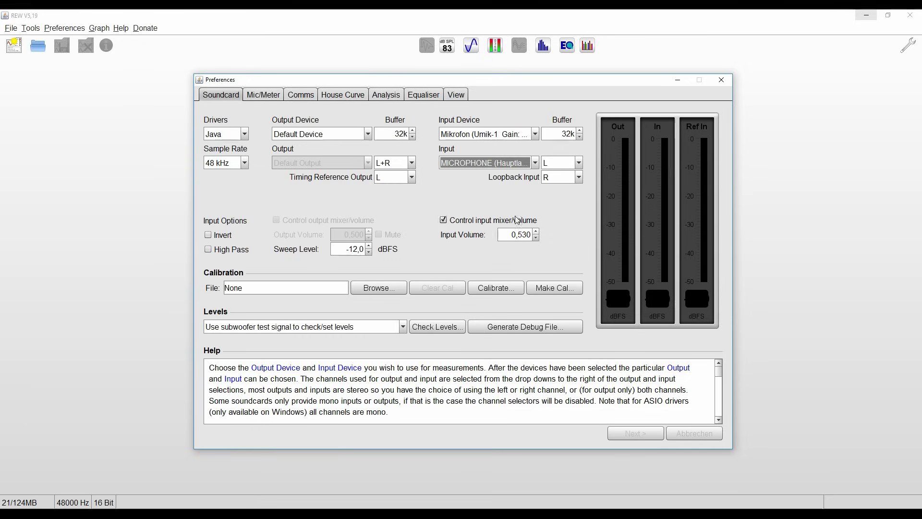
click(445, 222)
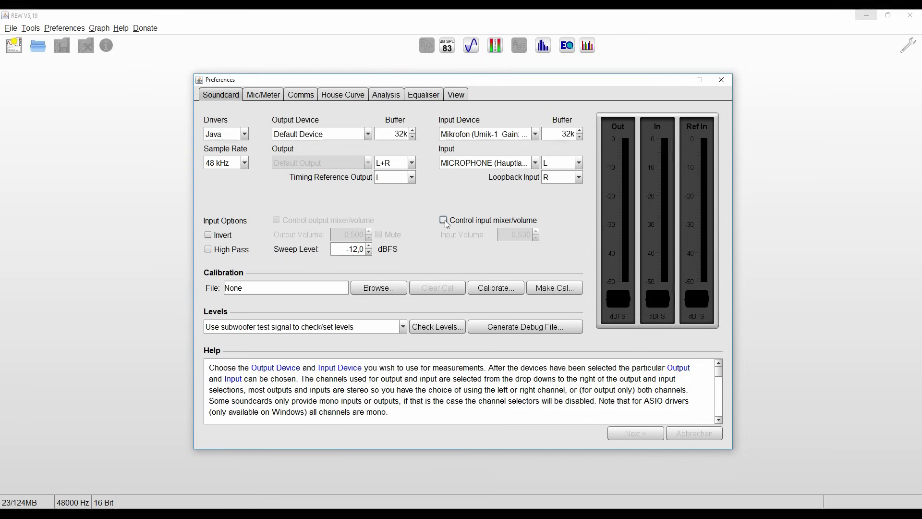
click(445, 222)
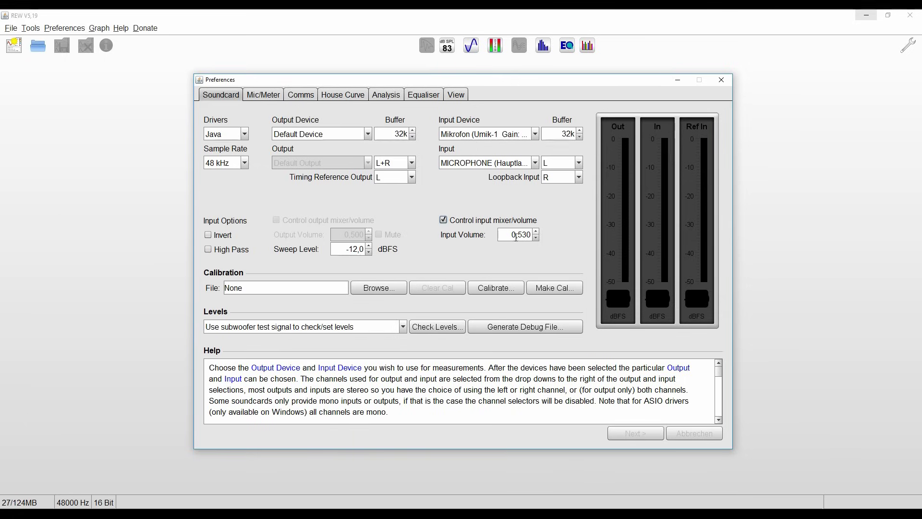
drag(513, 235, 534, 235)
click(529, 236)
Step: Route output to Lautsprecher (4- NAD USB Audio), then view the Mic/Meter settings
click(369, 135)
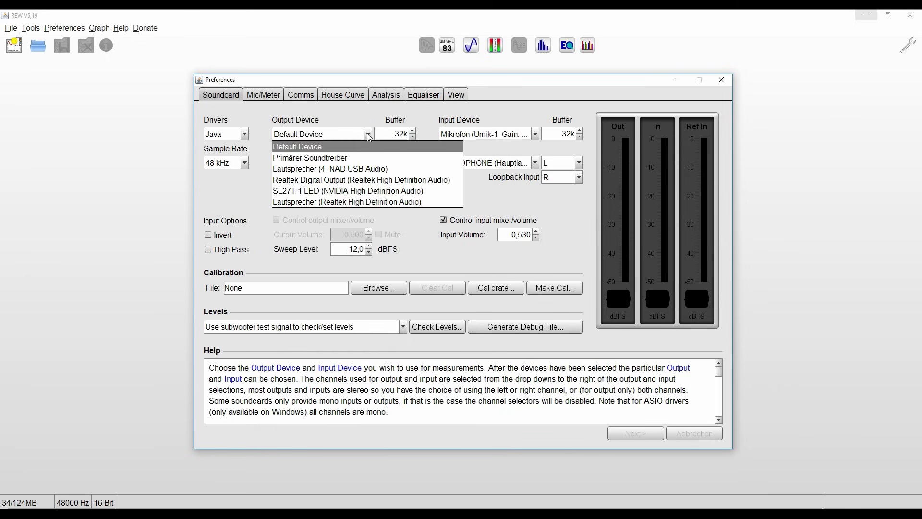
click(354, 171)
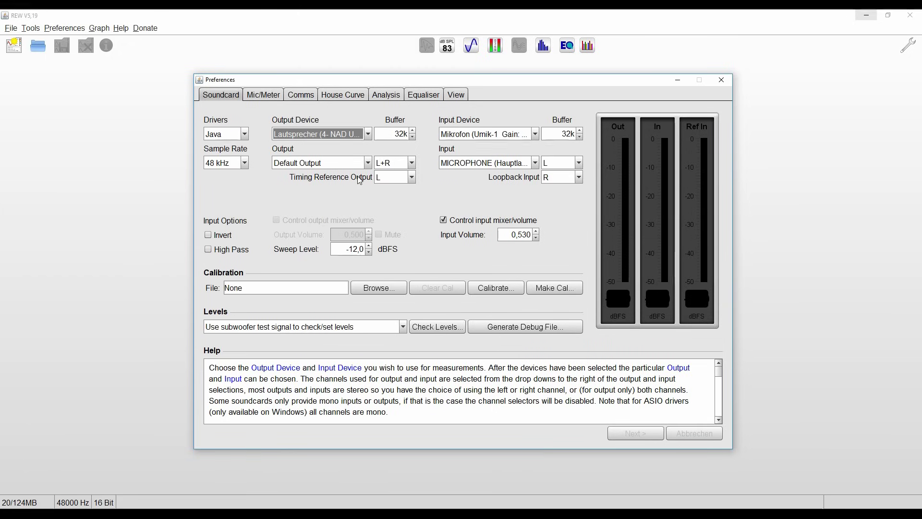
click(265, 96)
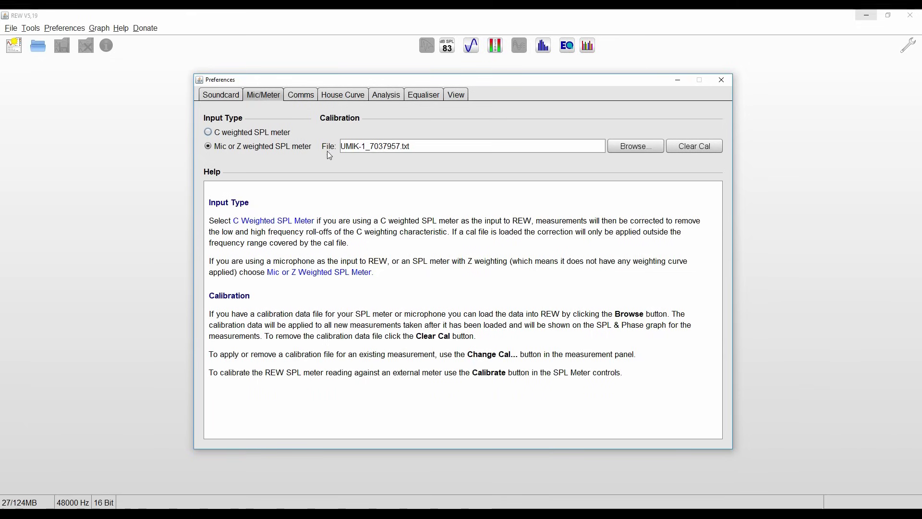
Step: Keep Mic or Z weighted input with the 0-degree calibration file, then return to Soundcard settings
click(208, 133)
click(210, 147)
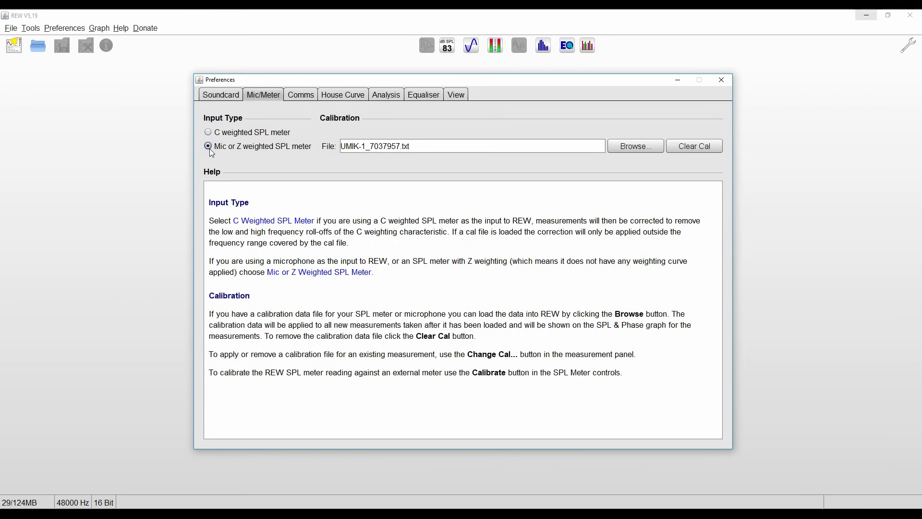
click(634, 146)
click(325, 276)
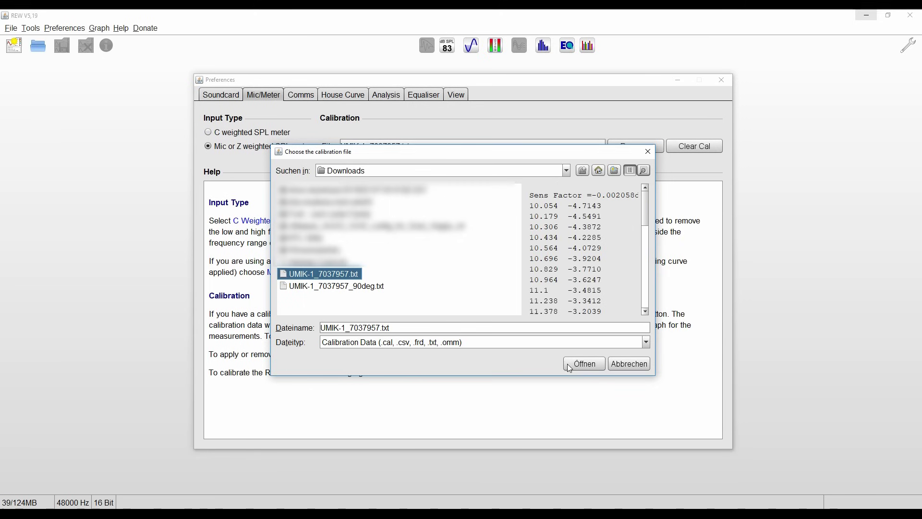
click(648, 151)
click(219, 96)
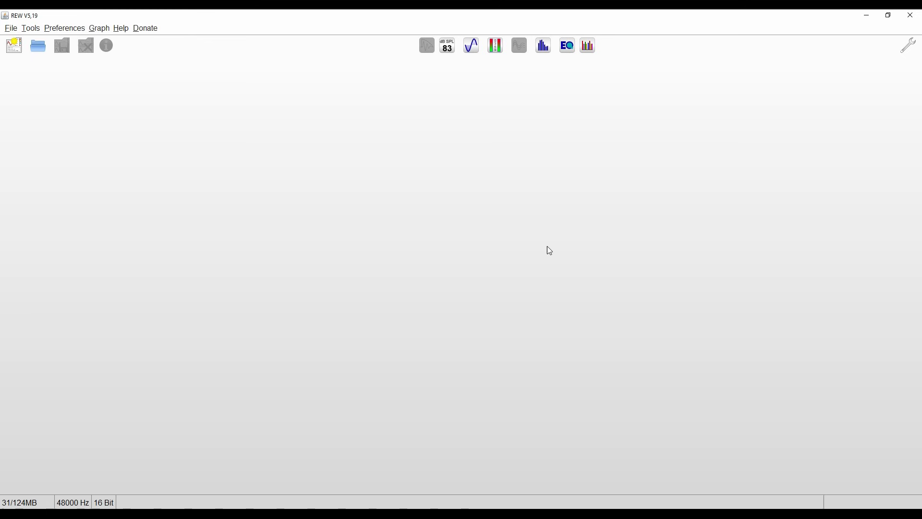
Step: Place the SPL meter and signal generator side by side and start the meter reading
click(441, 48)
click(476, 50)
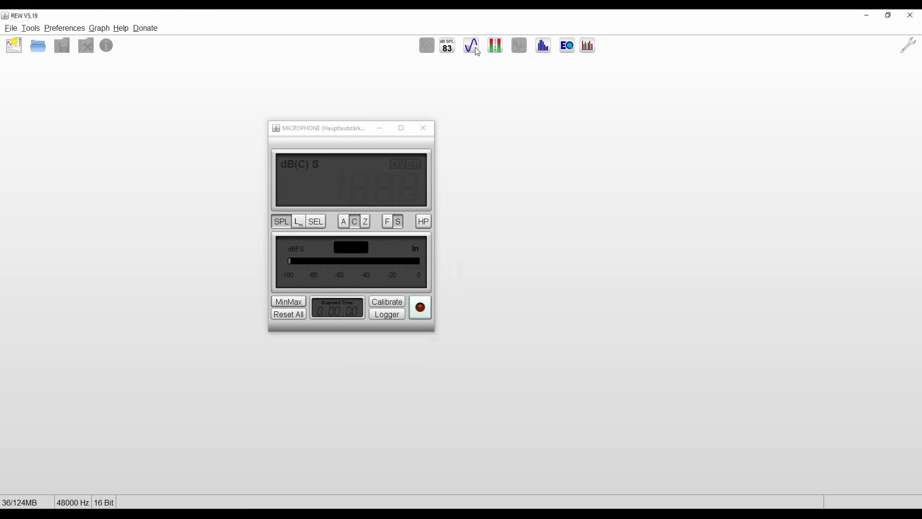
drag(552, 269, 557, 135)
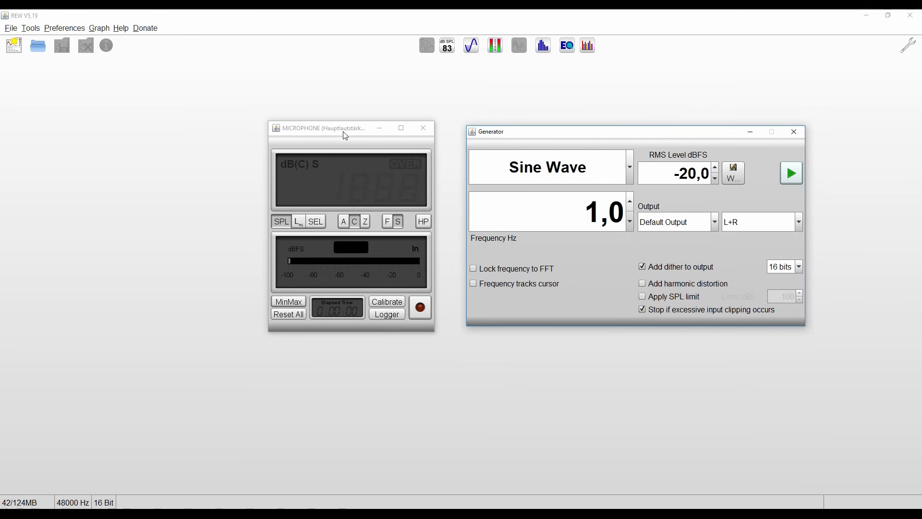
click(322, 177)
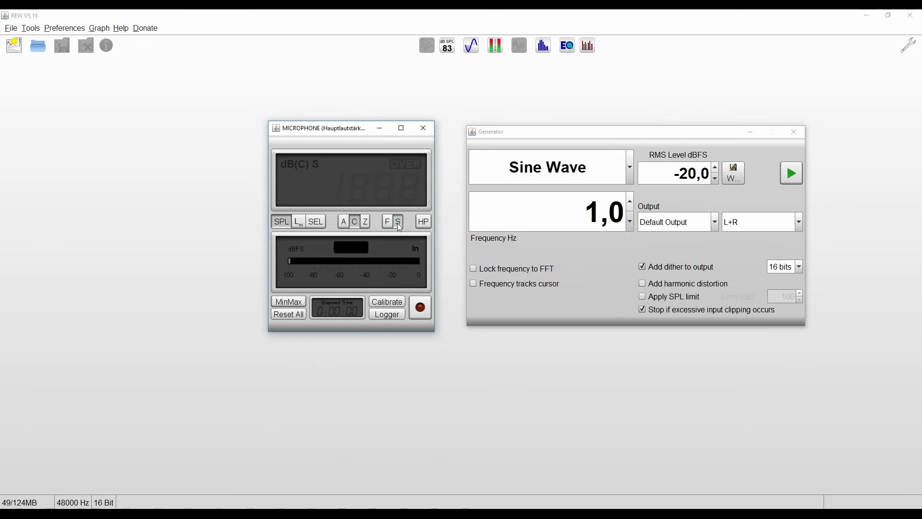
click(423, 313)
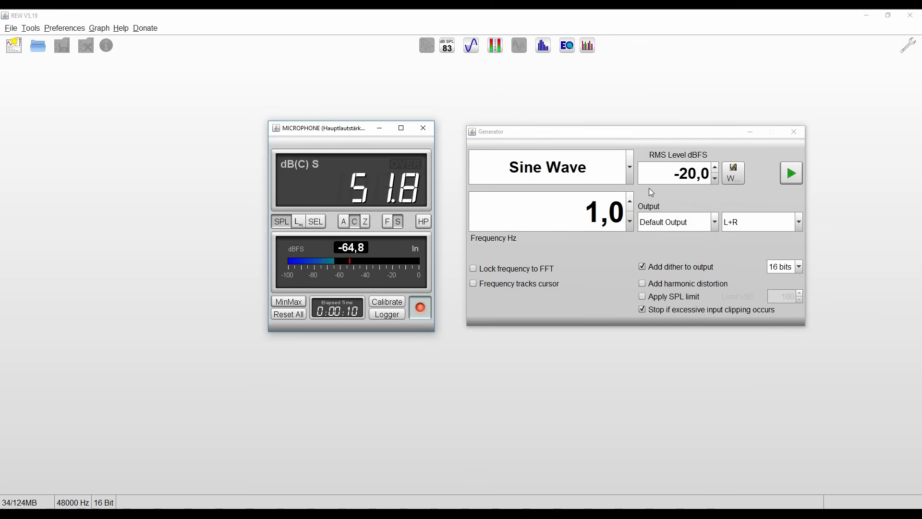
Step: Set the generator to Speaker Cal pink noise at -12,0 dBFS RMS
click(631, 180)
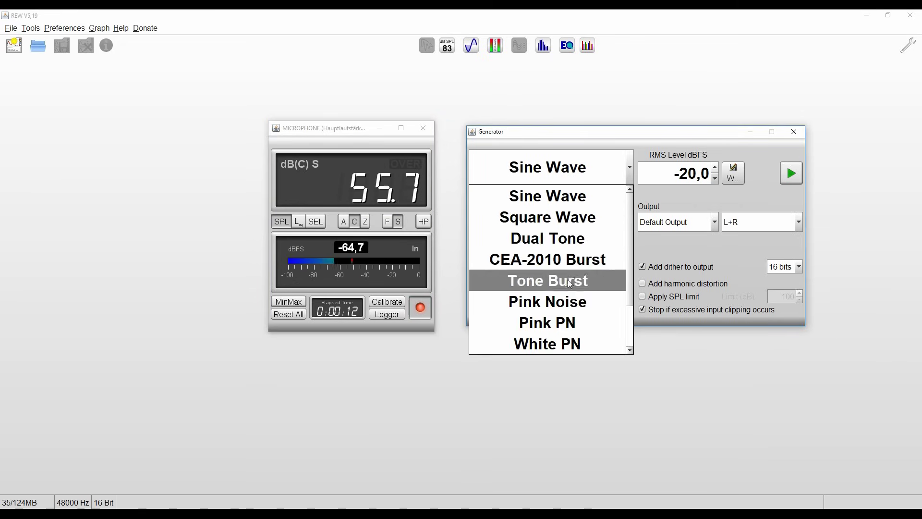
click(550, 304)
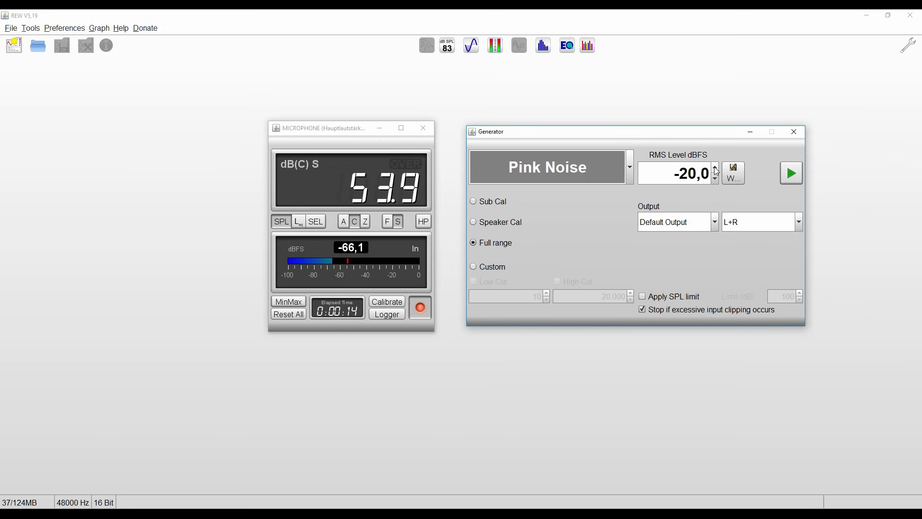
click(502, 224)
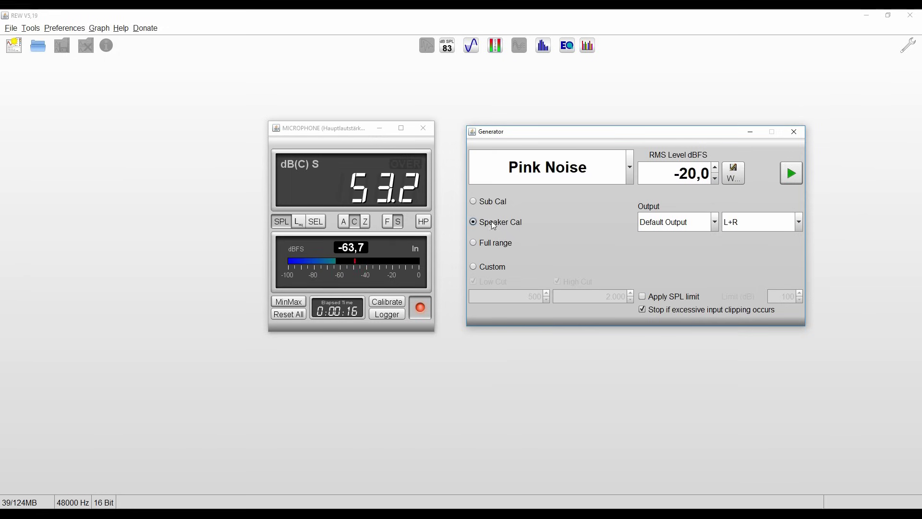
click(715, 168)
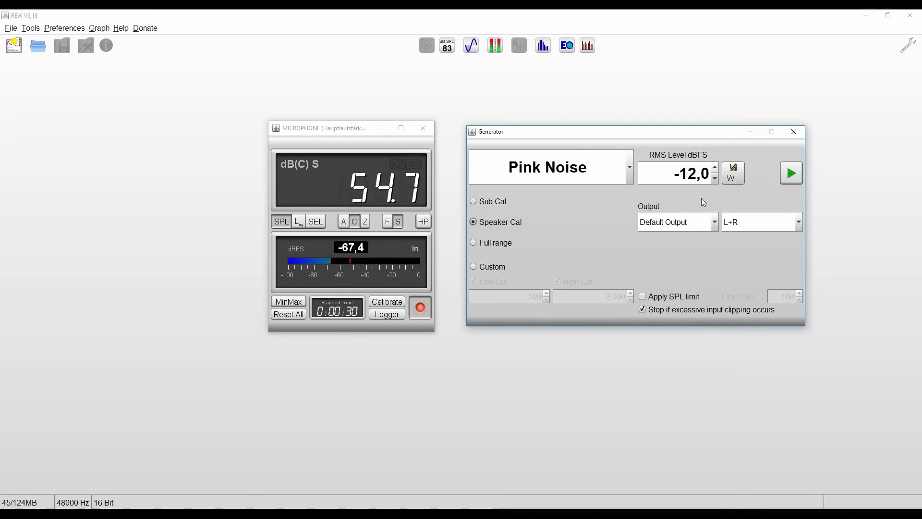
Step: Play the pink noise to check the SPL level, then close the generator and SPL meter
click(792, 176)
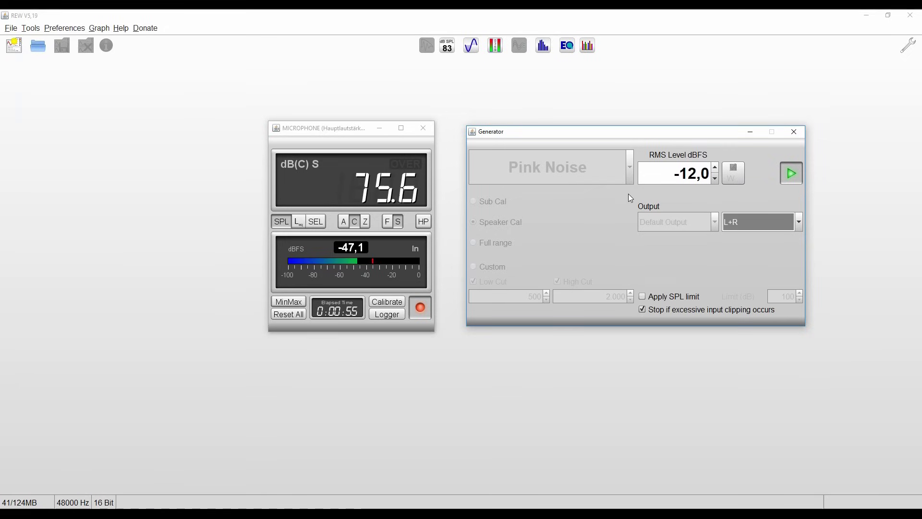
click(792, 179)
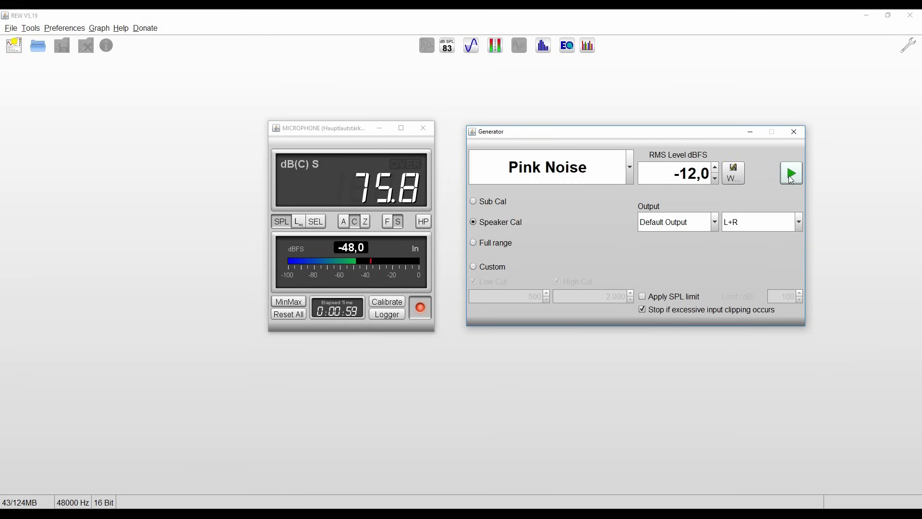
click(795, 135)
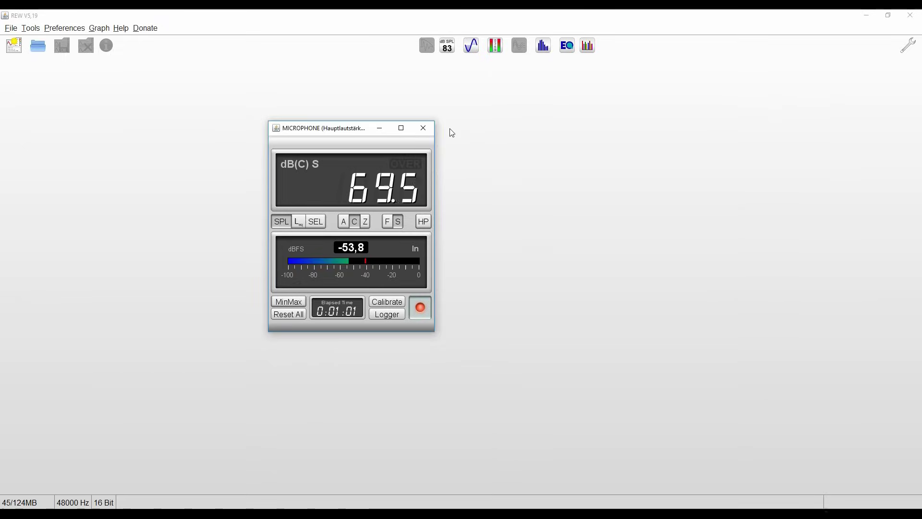
click(423, 128)
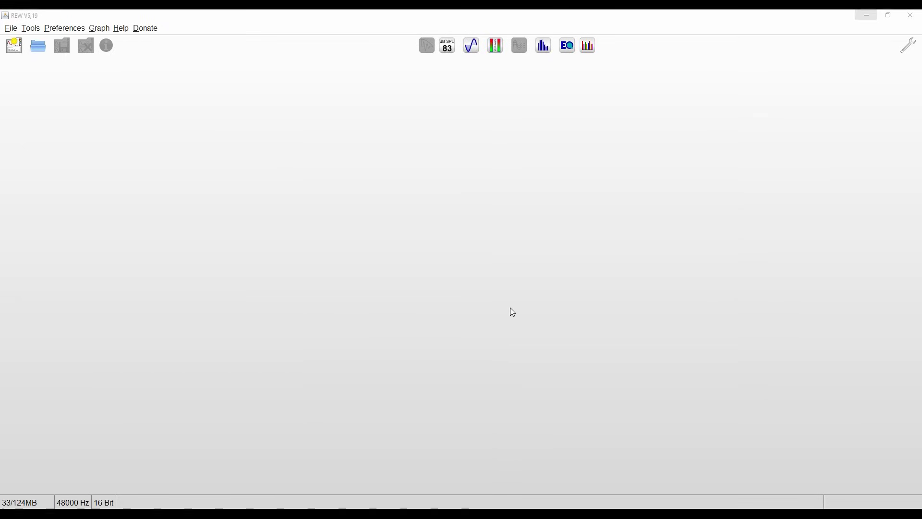
Step: Set up a new sweep from 10 Hz to 20.000 Hz with 256k length
click(18, 48)
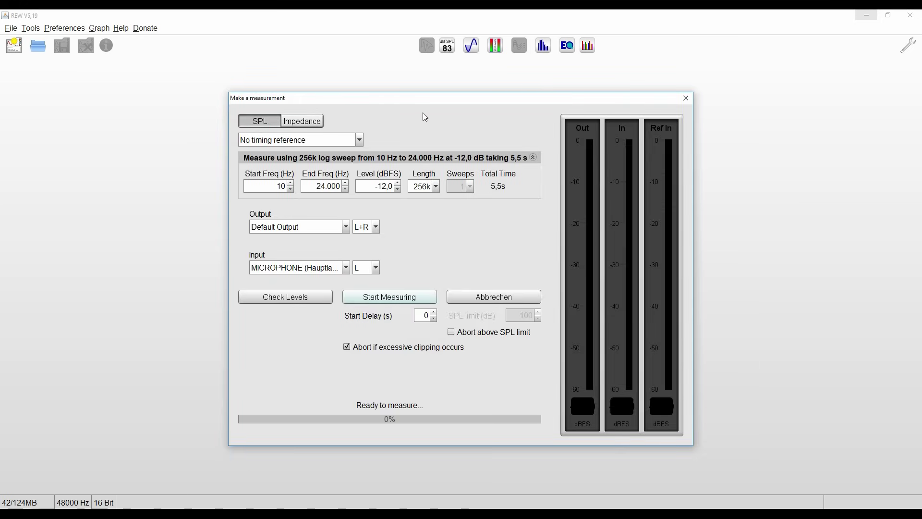
double_click(272, 186)
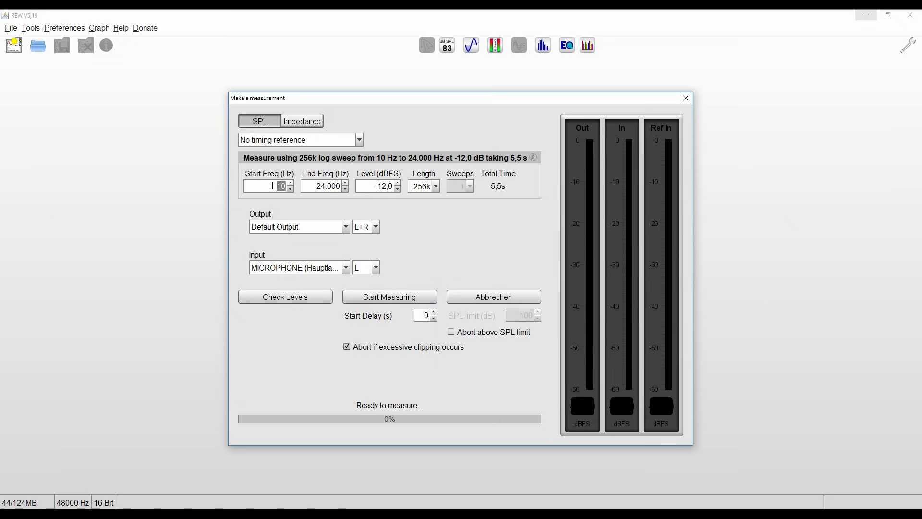
key(Tab)
click(327, 187)
key(BackSpace)
text(0)
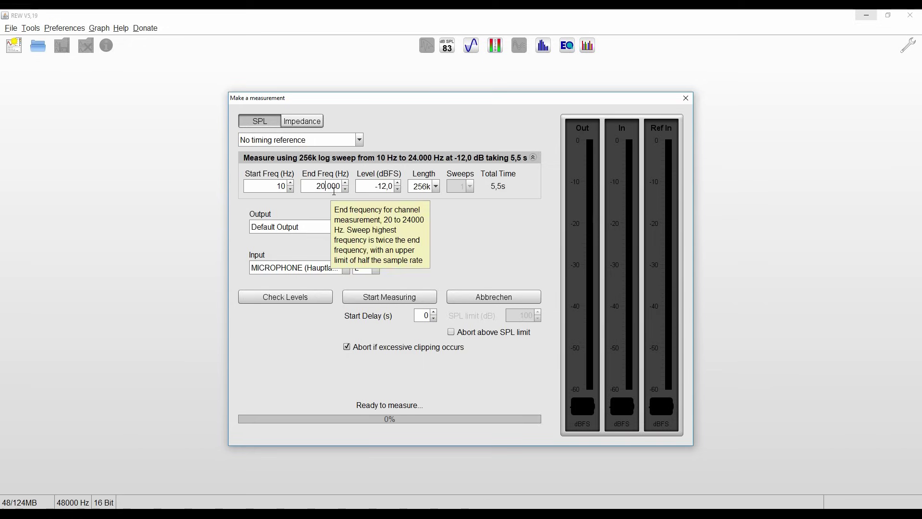
double_click(376, 191)
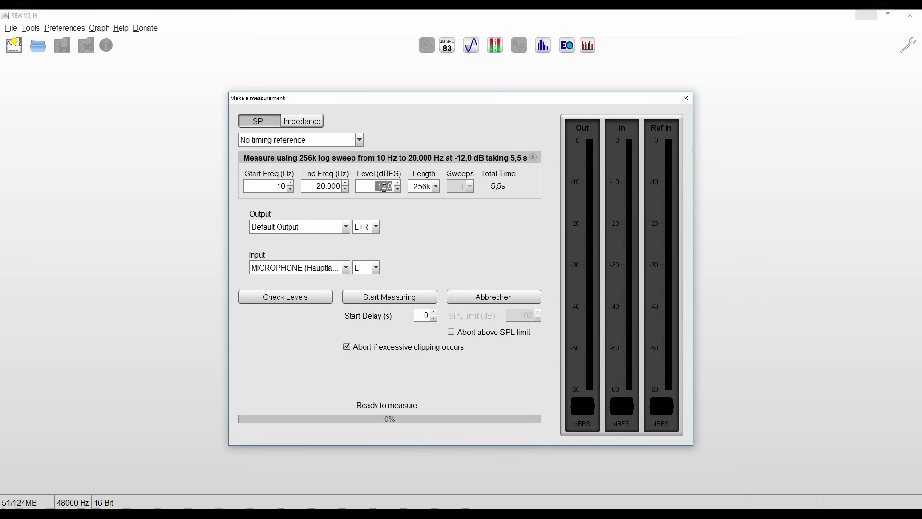
click(436, 187)
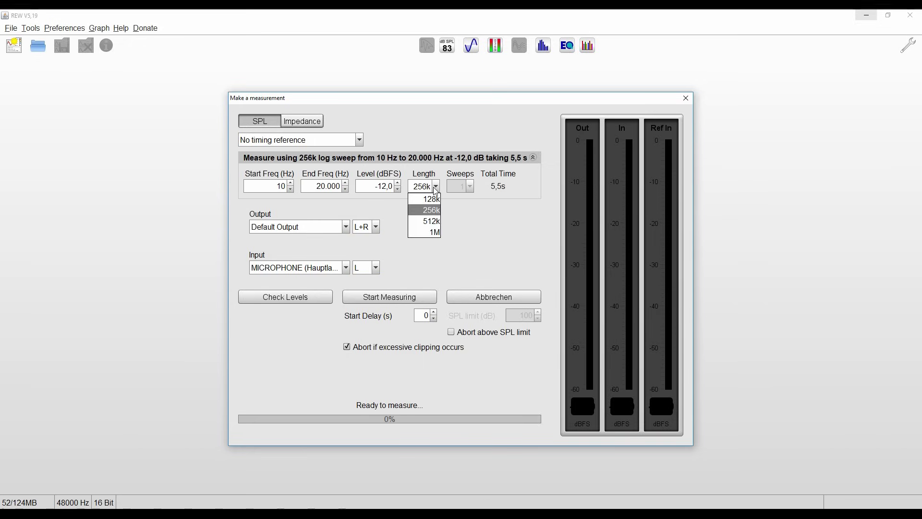
click(435, 189)
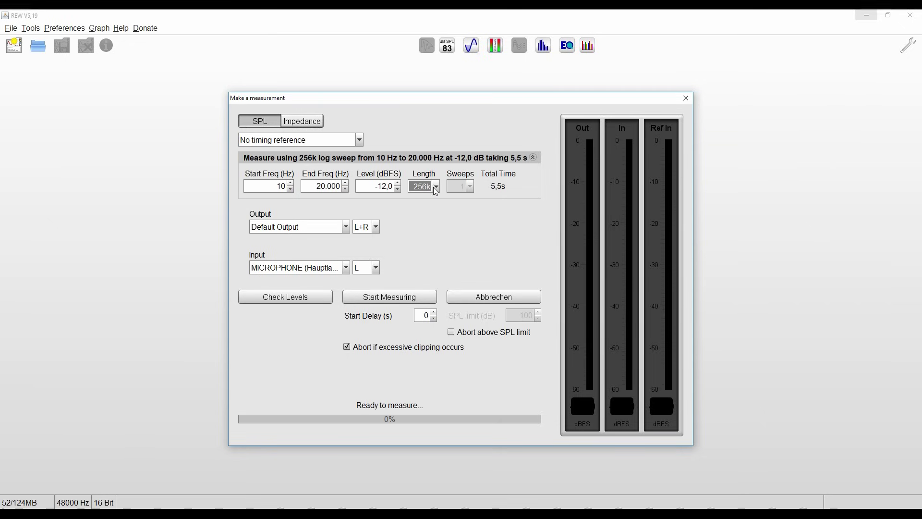
Step: Check input levels, set a 2-second start delay, and start the sweep measurement
click(304, 299)
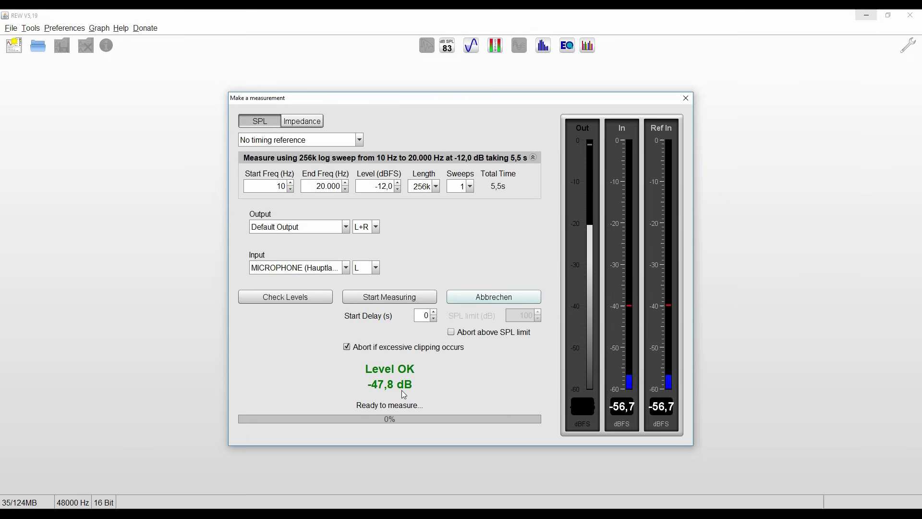
mouse_move(376, 393)
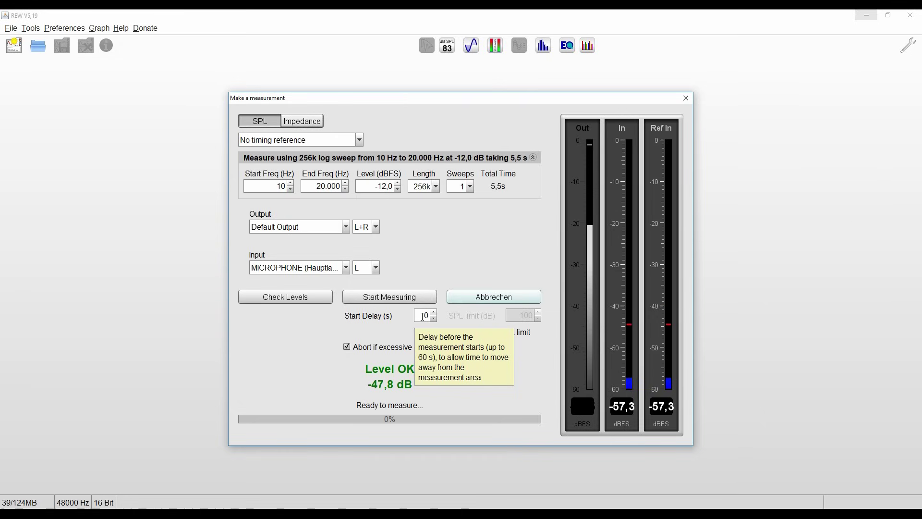
click(423, 316)
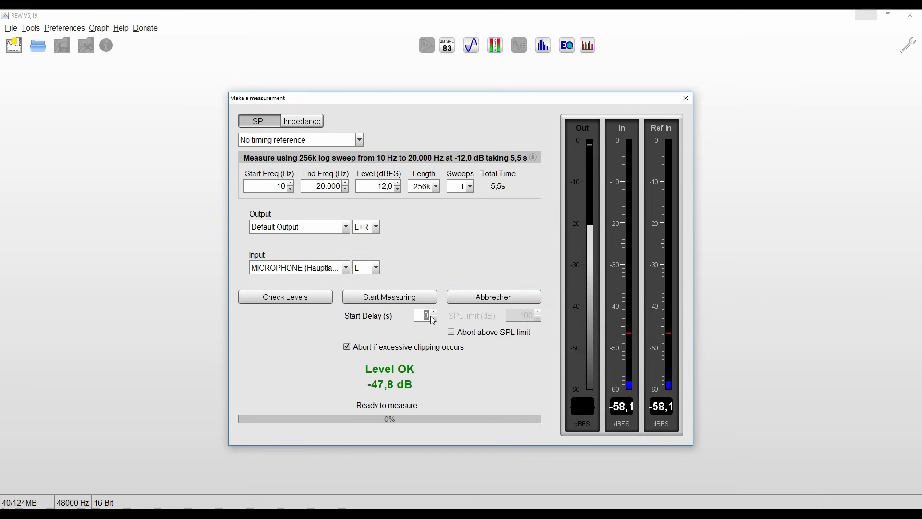
click(401, 299)
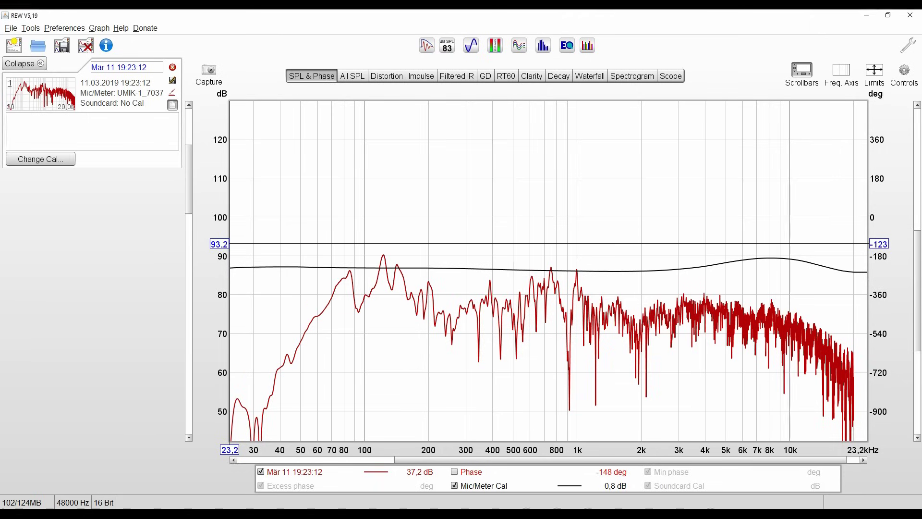
Step: Show the measurement on the All SPL graph with a 20 Hz–20 kHz frequency axis
click(353, 78)
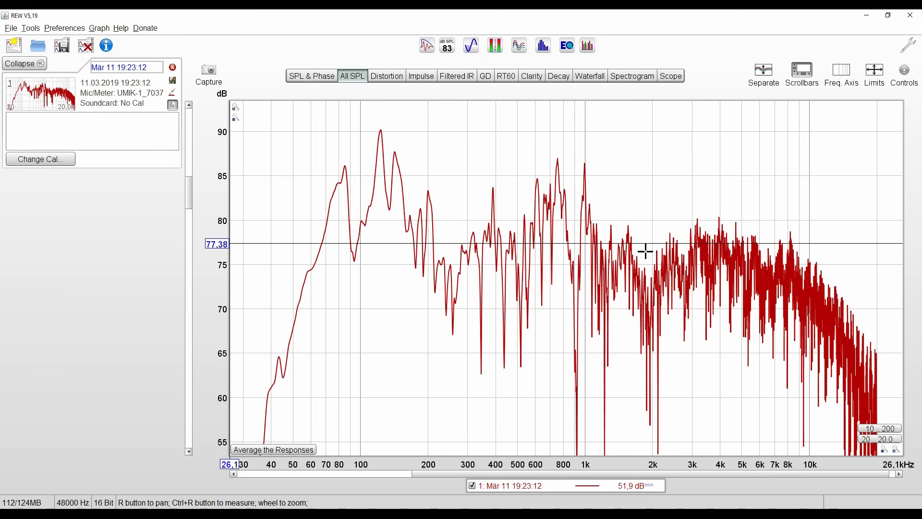
click(875, 440)
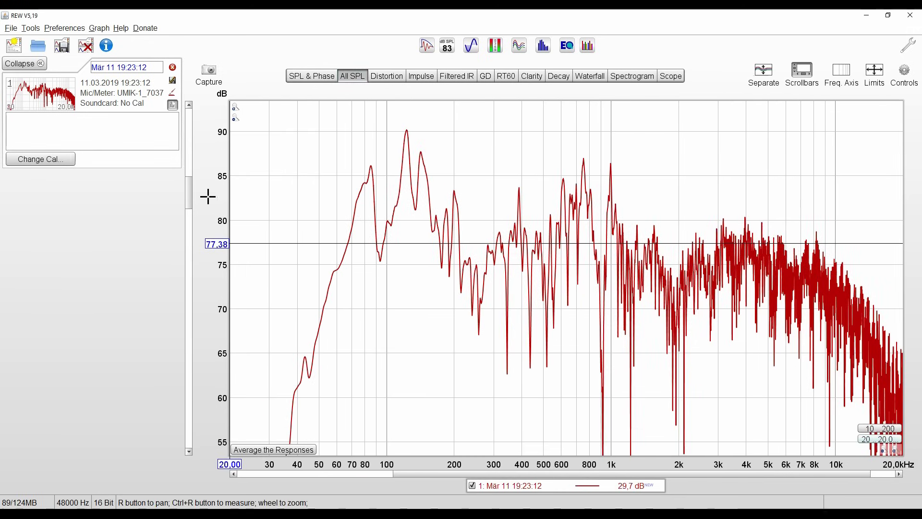
drag(189, 197, 176, 203)
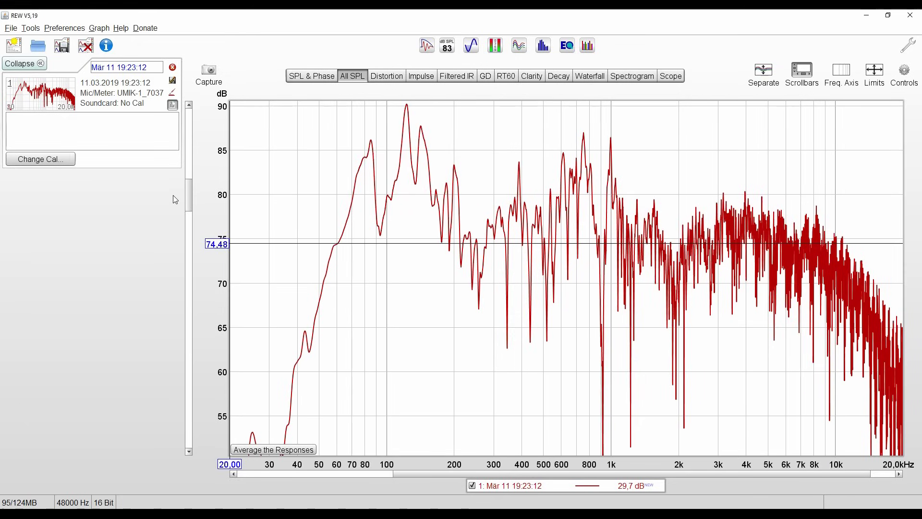
Step: Apply variable smoothing to the response and start renaming the measurement to 'middle'
click(105, 30)
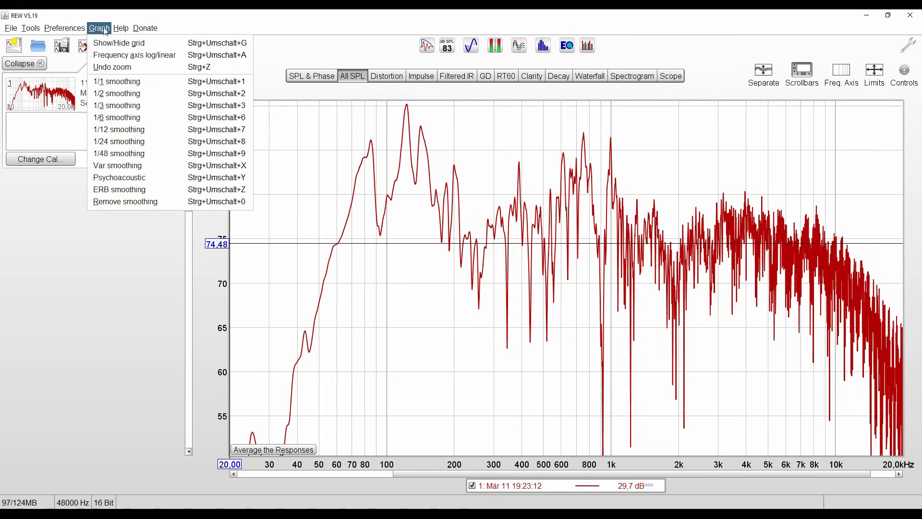
click(111, 169)
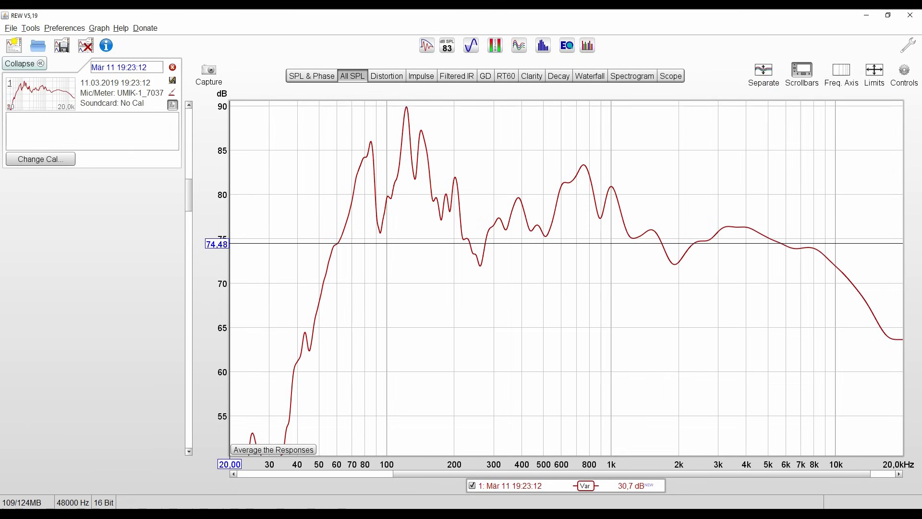
click(118, 68)
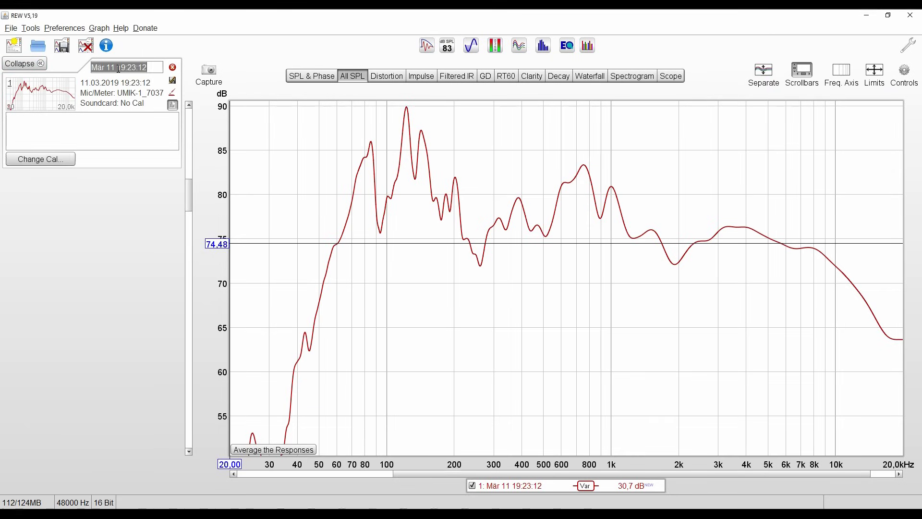
text(ment)
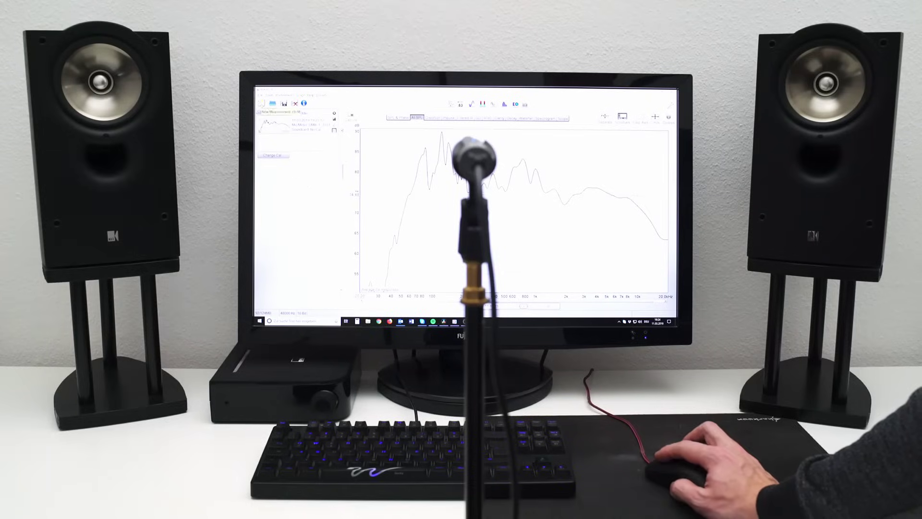
Step: Take new measurements at the next mic positions (right, left, back, front, down, up)
click(261, 103)
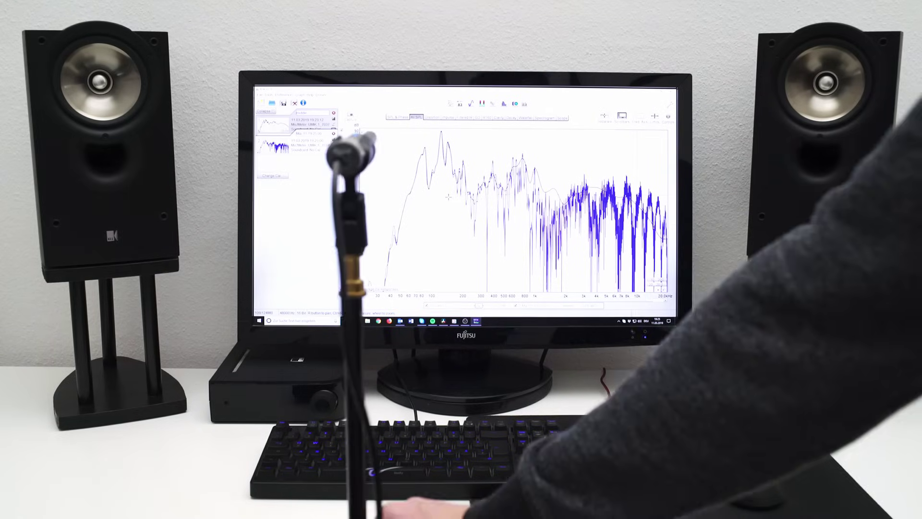
click(260, 103)
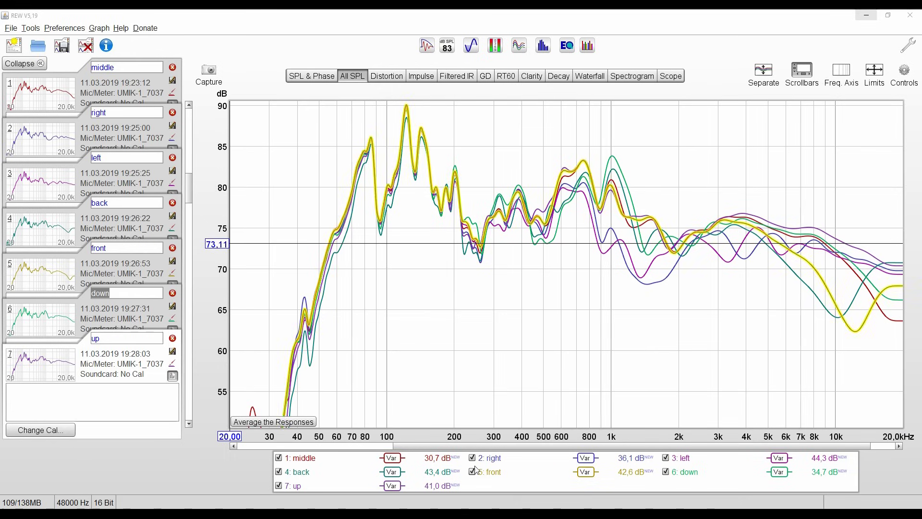
Step: Average all seven responses and rename the result from 'Average 1' to 'Average'
click(277, 423)
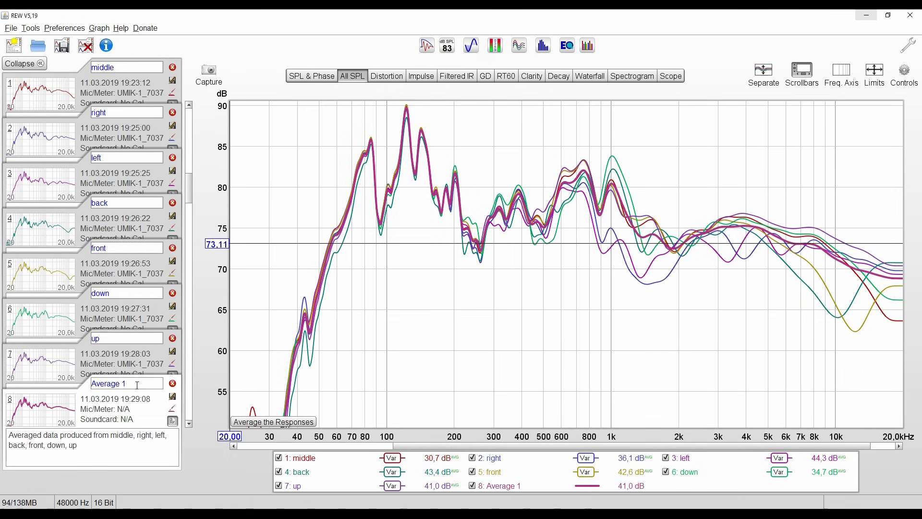
click(133, 382)
click(132, 383)
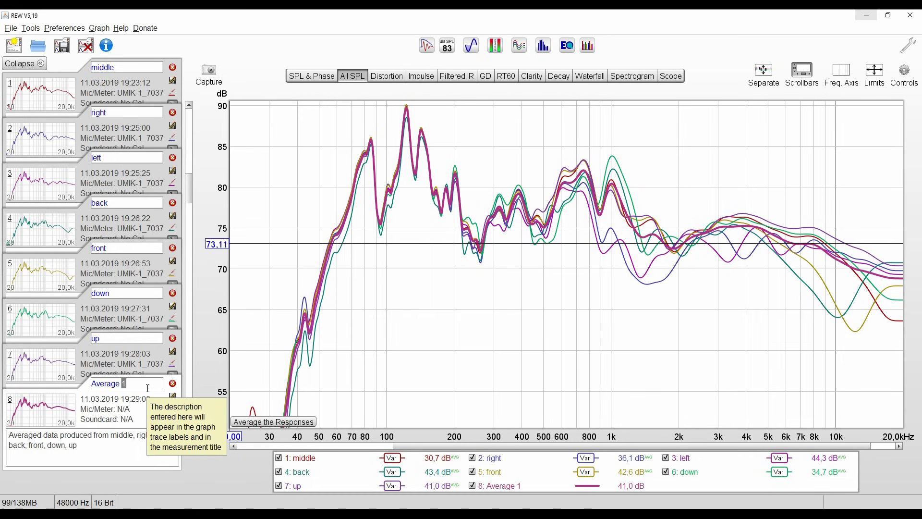
key(BackSpace)
Step: Save all measurements with group note 'test' as room_response.mdat
click(10, 30)
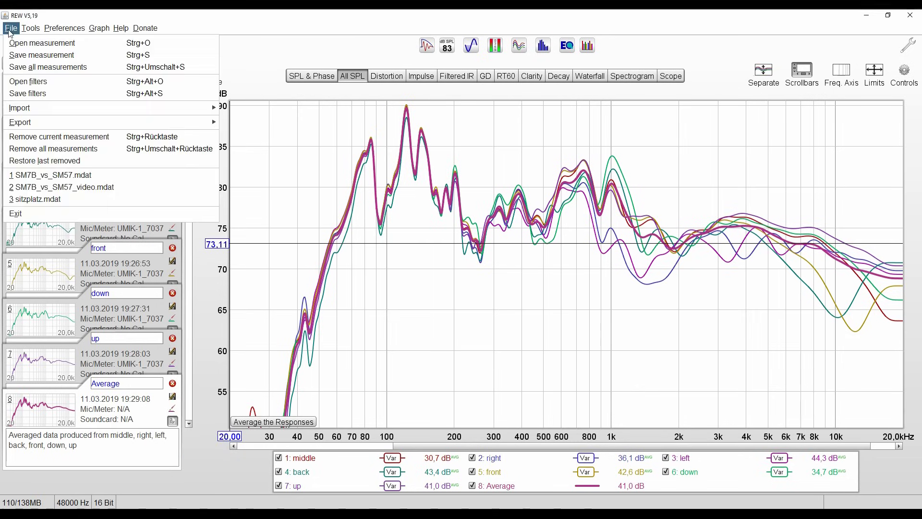
click(27, 70)
text(test)
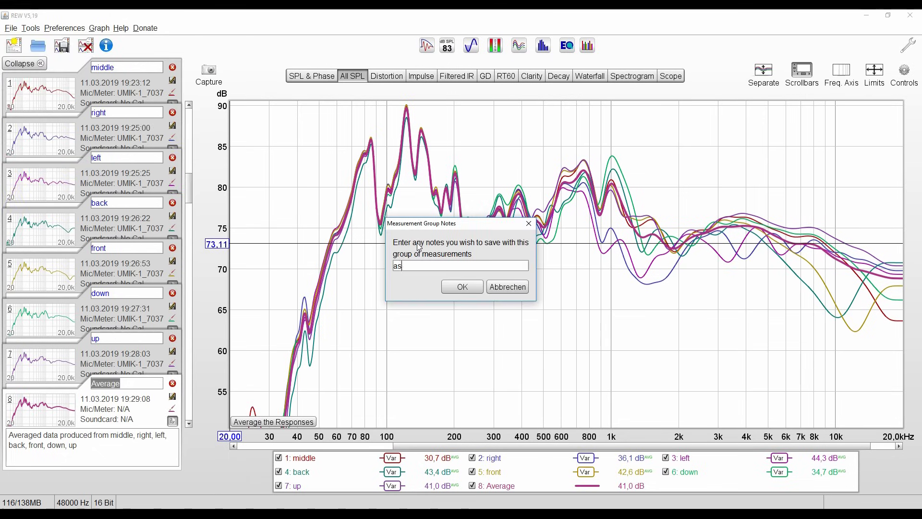
click(451, 287)
click(345, 327)
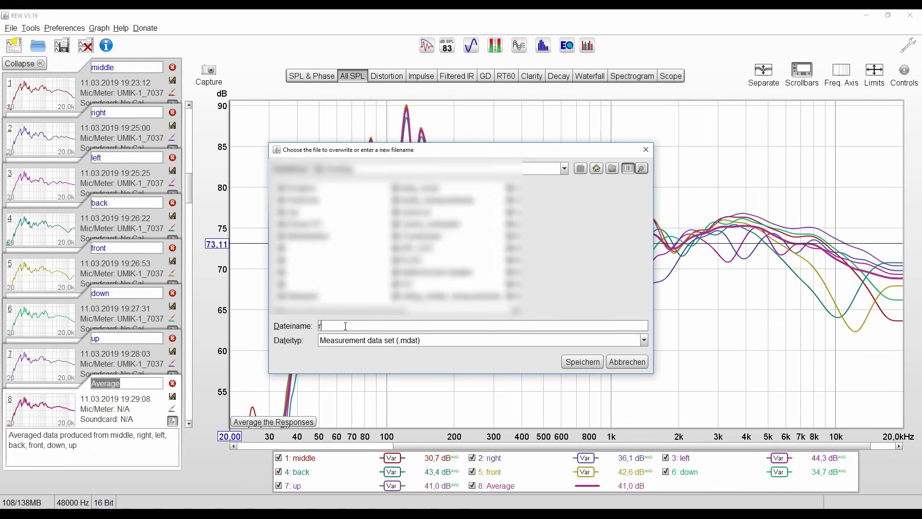
text(room_response)
click(582, 362)
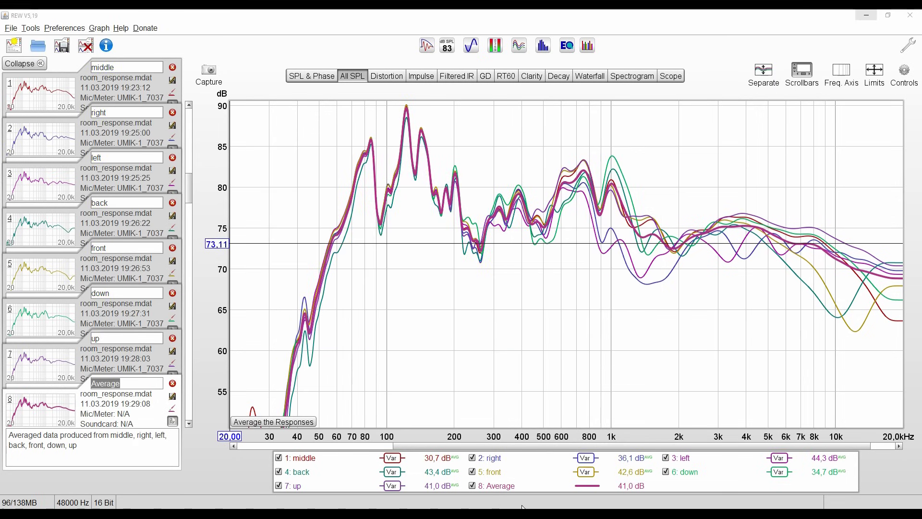
Step: Untick the middle, right, left, back, front, down and up traces, leaving Average plotted
click(279, 458)
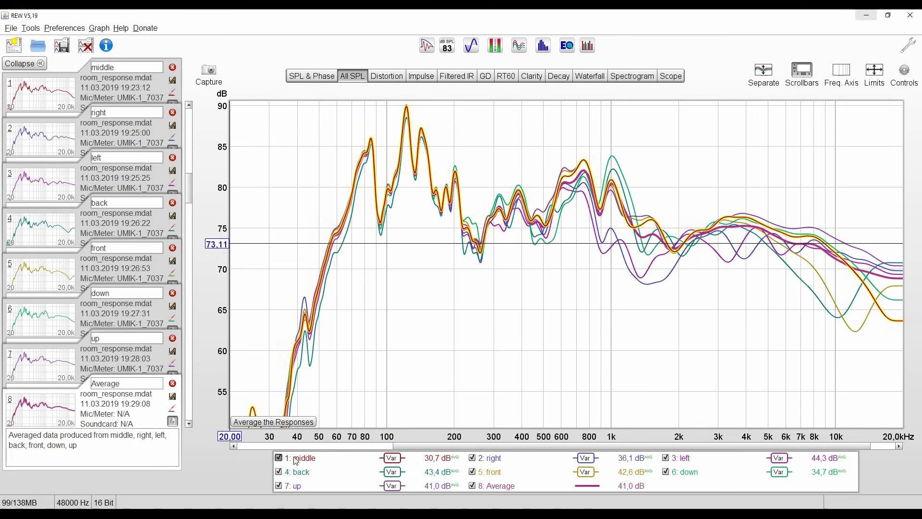
click(279, 472)
click(472, 458)
click(666, 458)
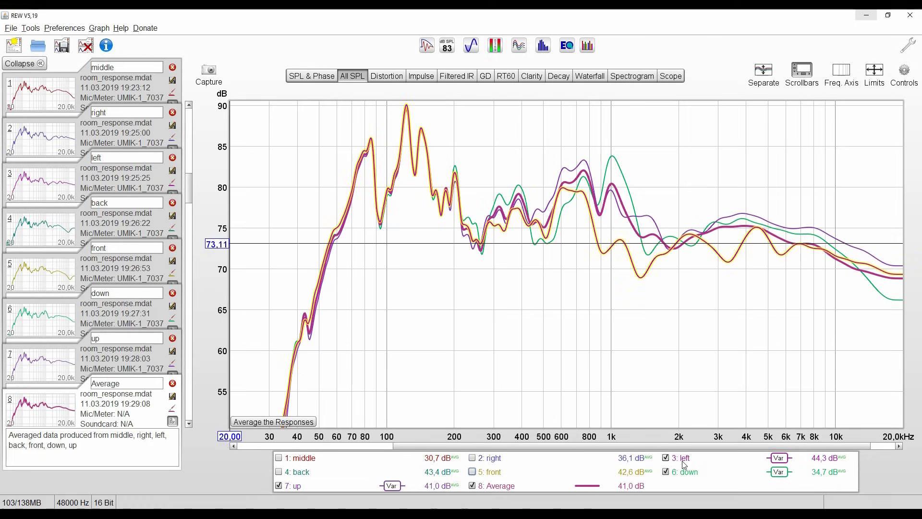
click(472, 471)
click(666, 472)
click(279, 486)
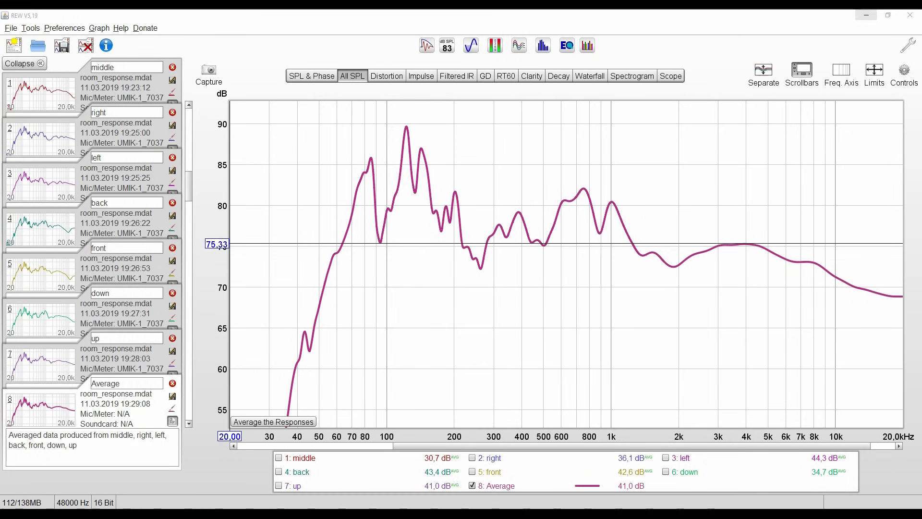
Step: Load house_curve.txt as the house curve in Preferences, then close Preferences
click(908, 47)
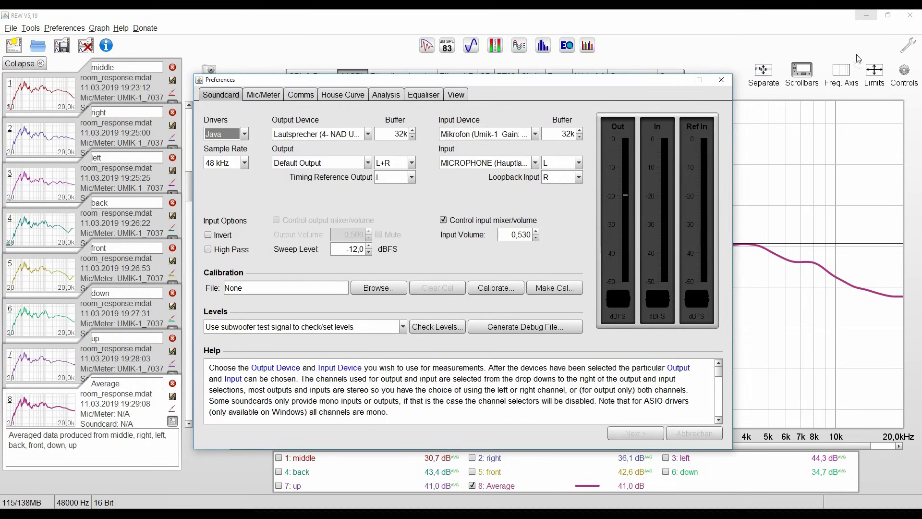
click(340, 96)
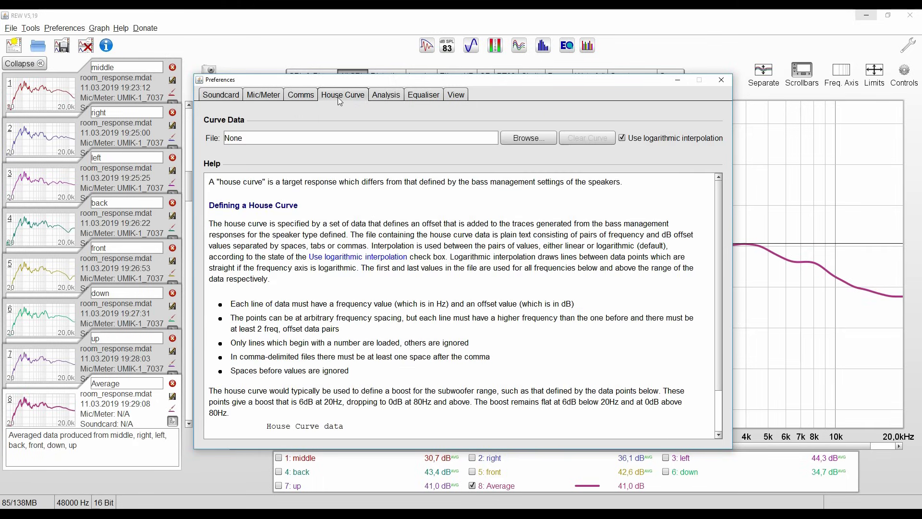
click(522, 139)
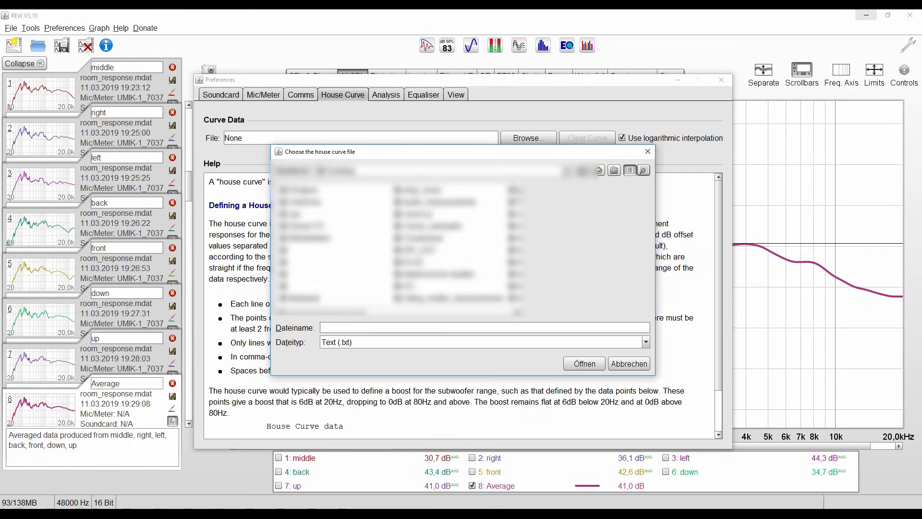
click(406, 285)
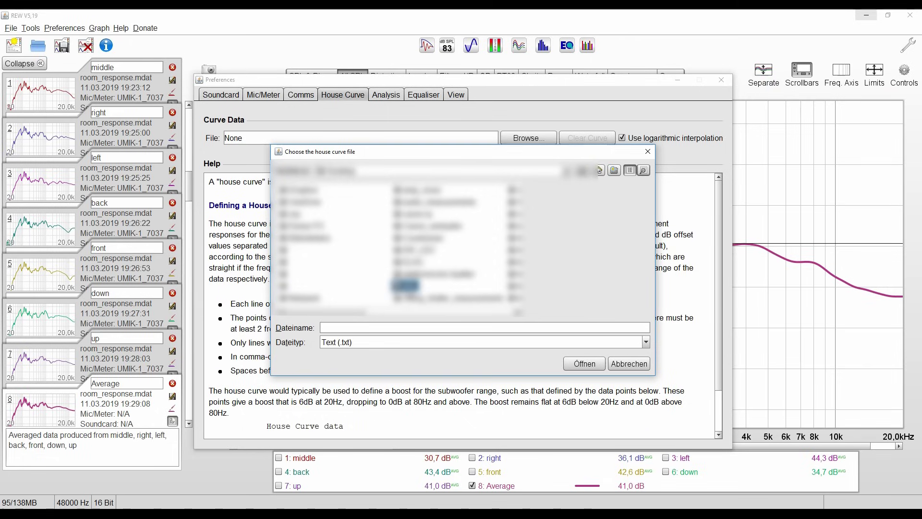
double_click(406, 285)
click(441, 273)
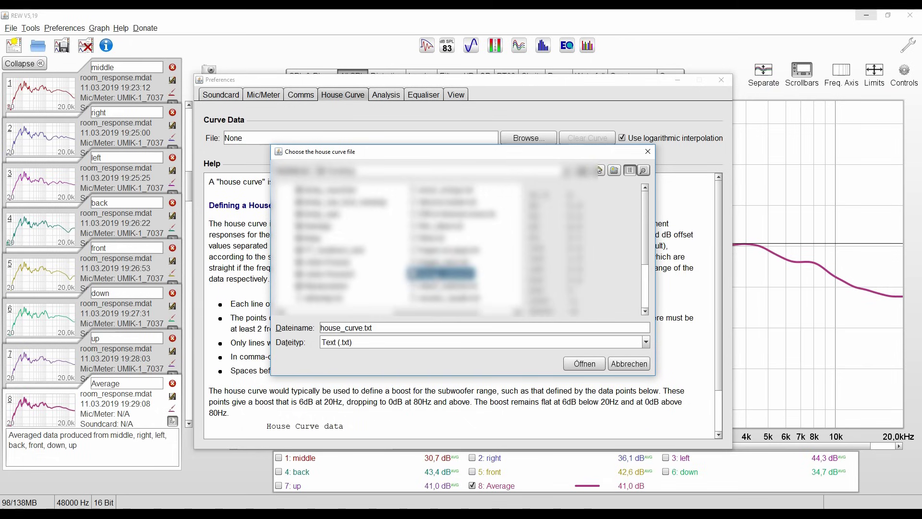
click(589, 363)
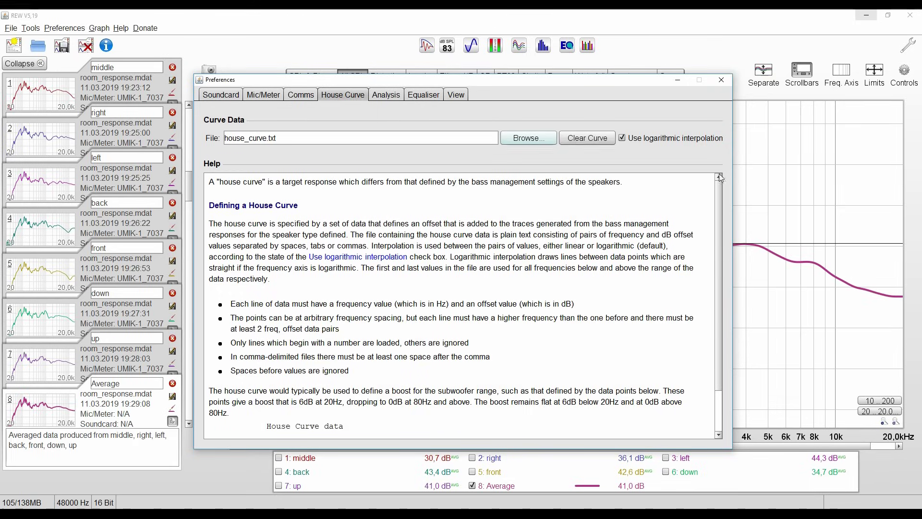
click(727, 84)
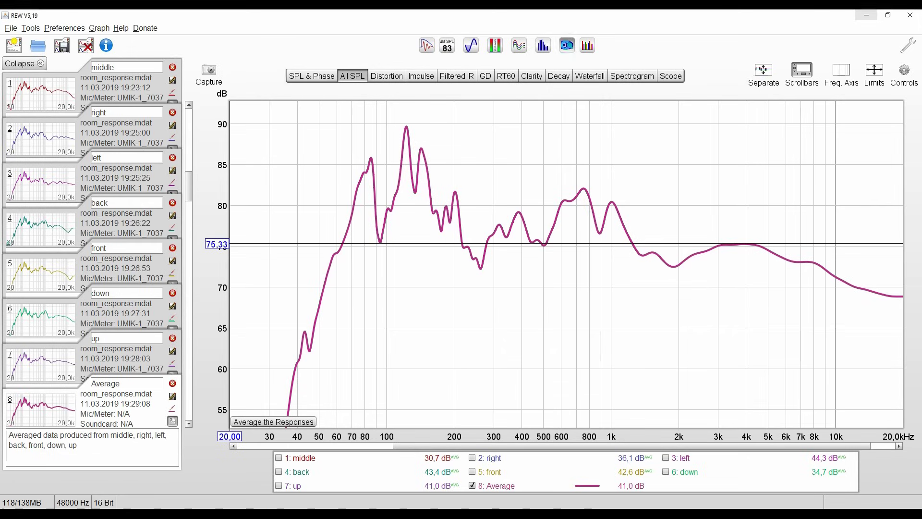
Step: Open the Average measurement's EQ window maximized, hide the waterfall, and list equaliser types
click(567, 45)
click(690, 17)
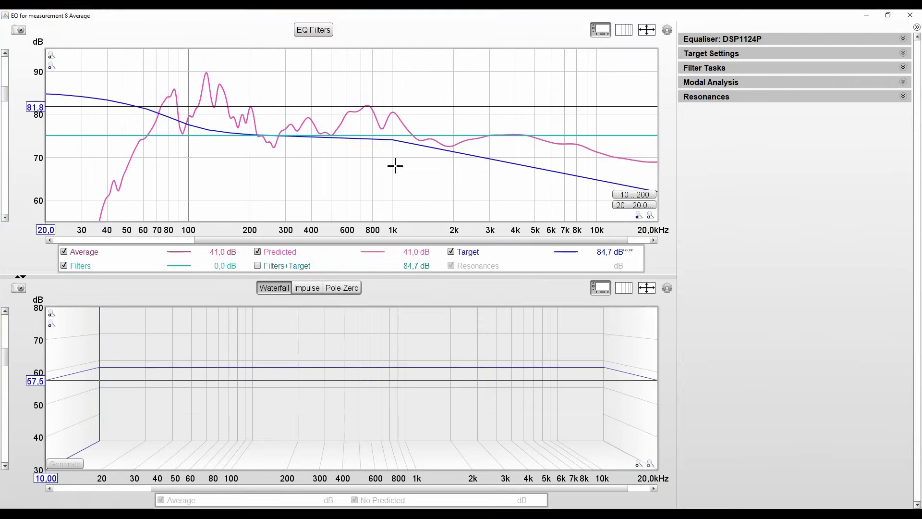
click(22, 277)
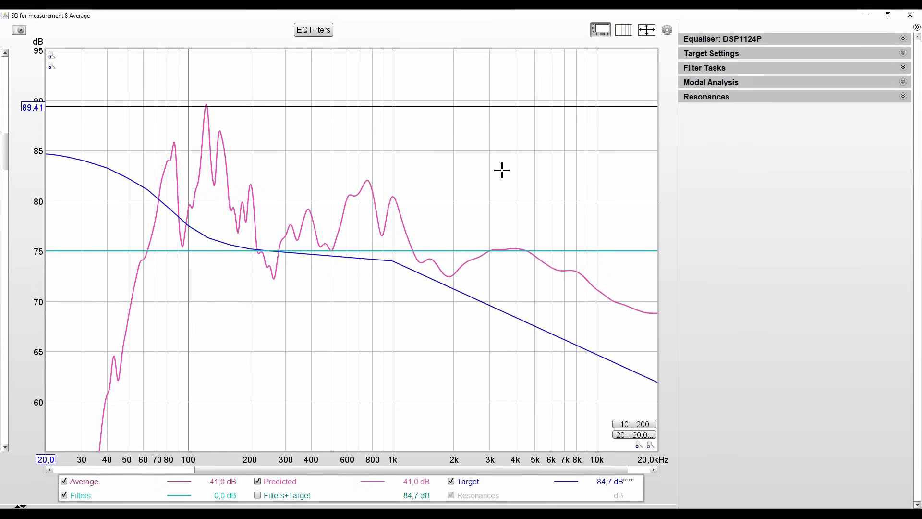
click(717, 41)
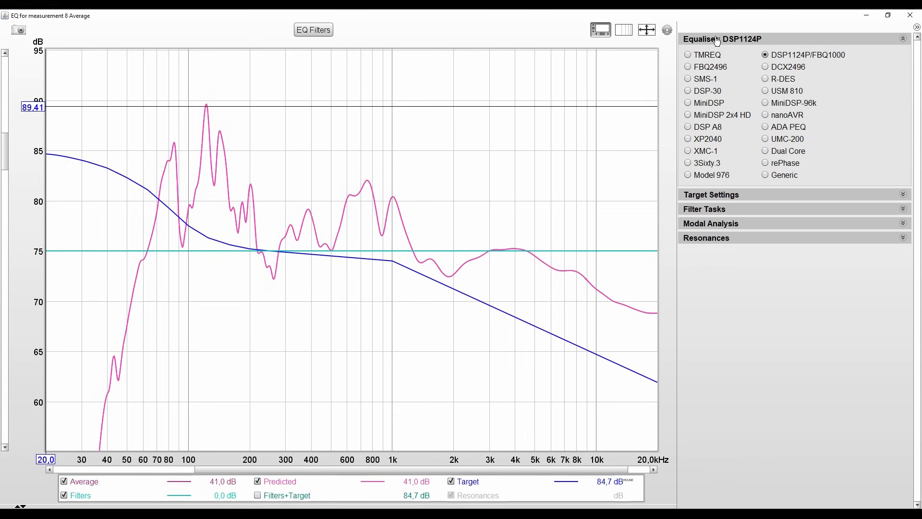
Step: Choose the Generic equaliser and set the LF rise and HF fall slopes to 0
click(780, 180)
click(745, 196)
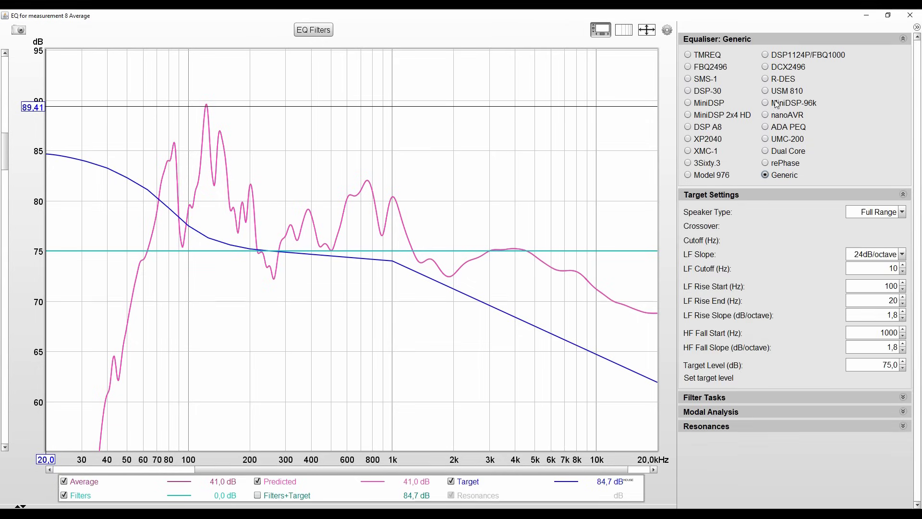
click(748, 42)
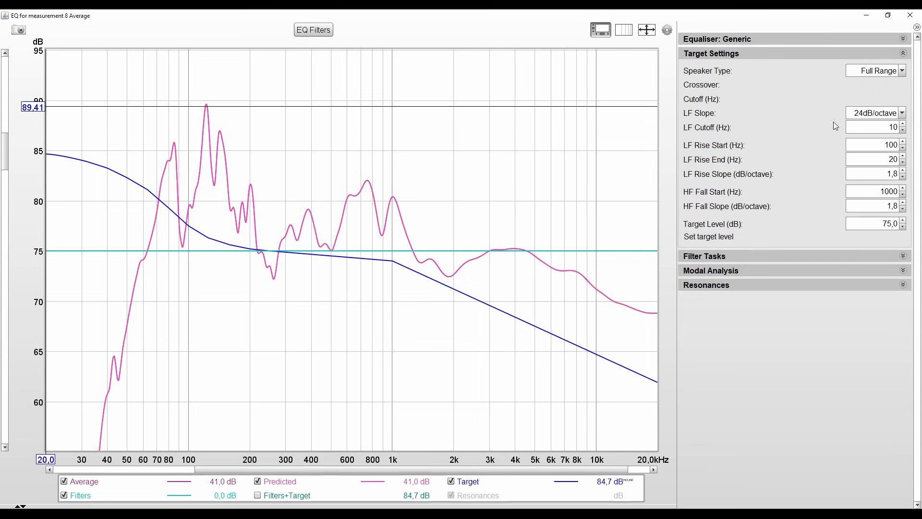
drag(887, 174, 892, 173)
text(0)
key(Tab)
text(0)
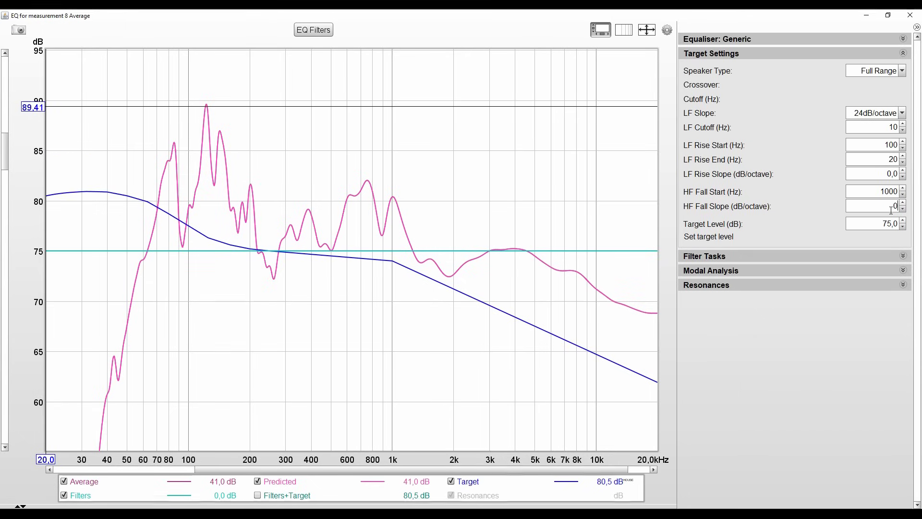
click(888, 174)
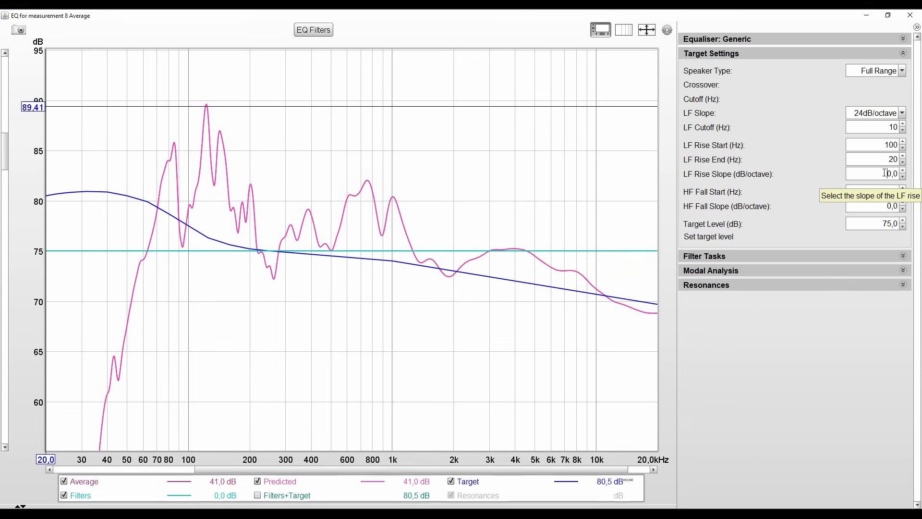
Step: Set the speaker type to Bass Limited with a 24dB/octave crossover slope
click(902, 72)
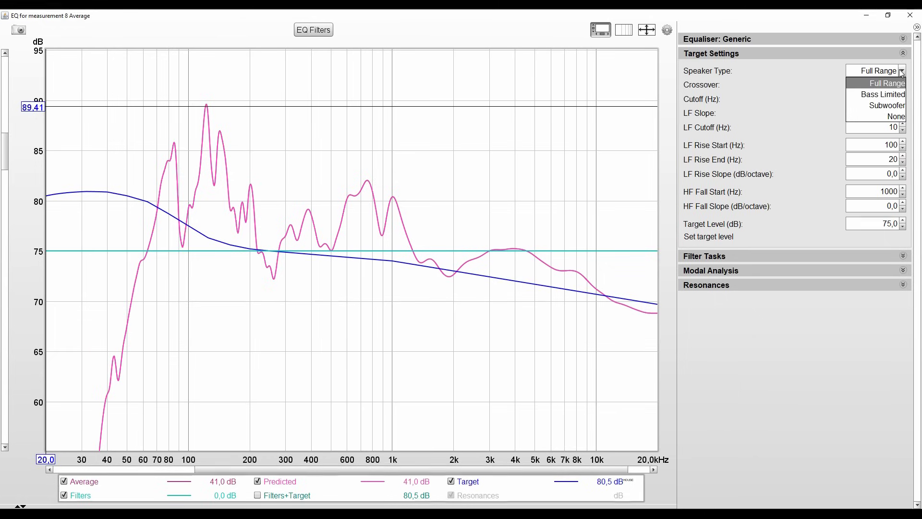
click(902, 72)
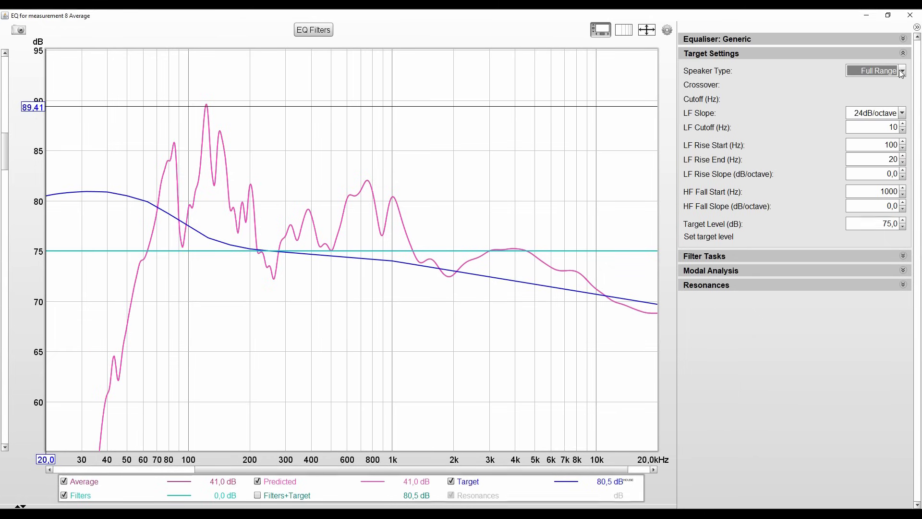
click(902, 72)
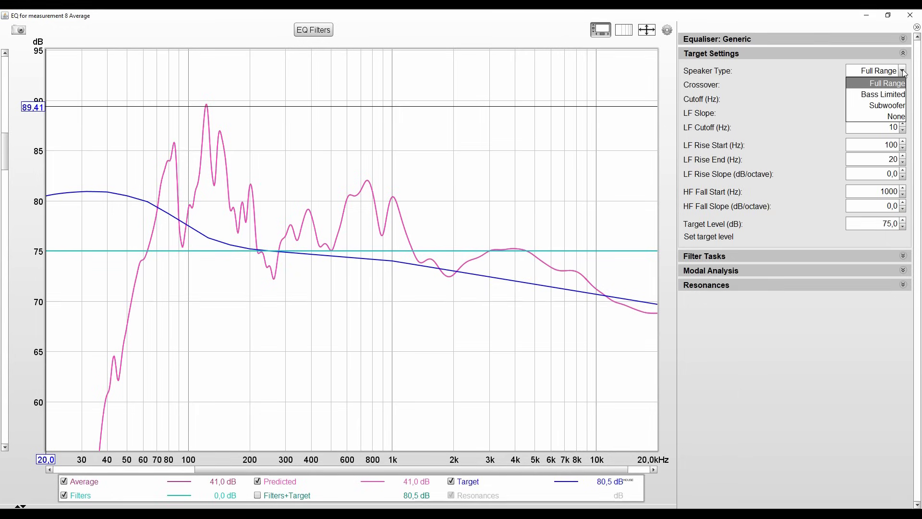
click(896, 94)
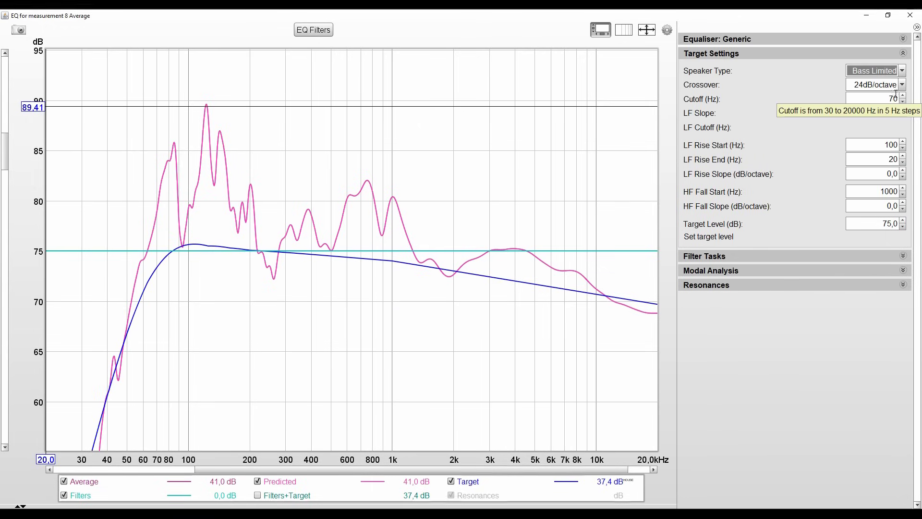
click(903, 73)
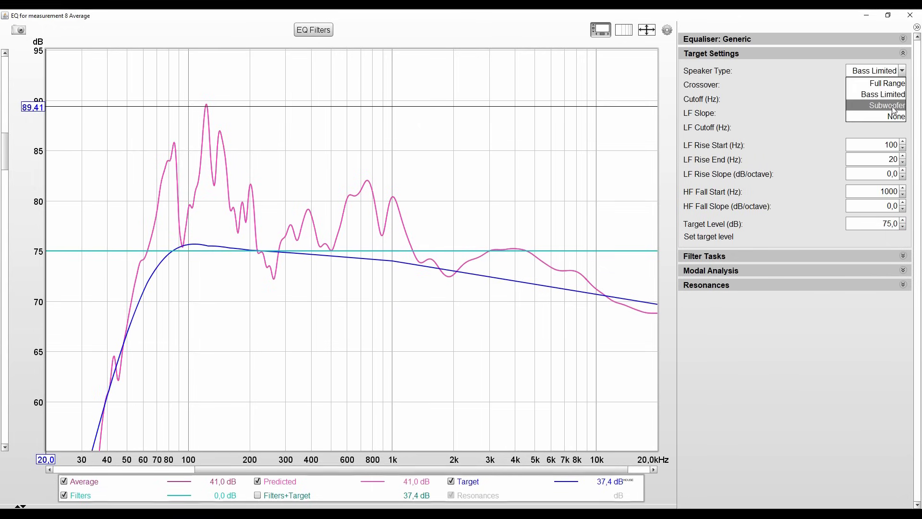
click(894, 109)
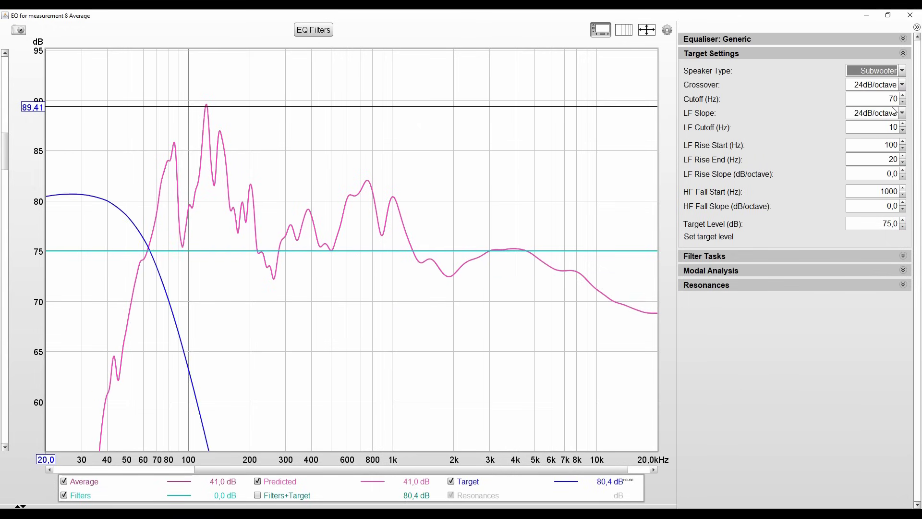
click(903, 71)
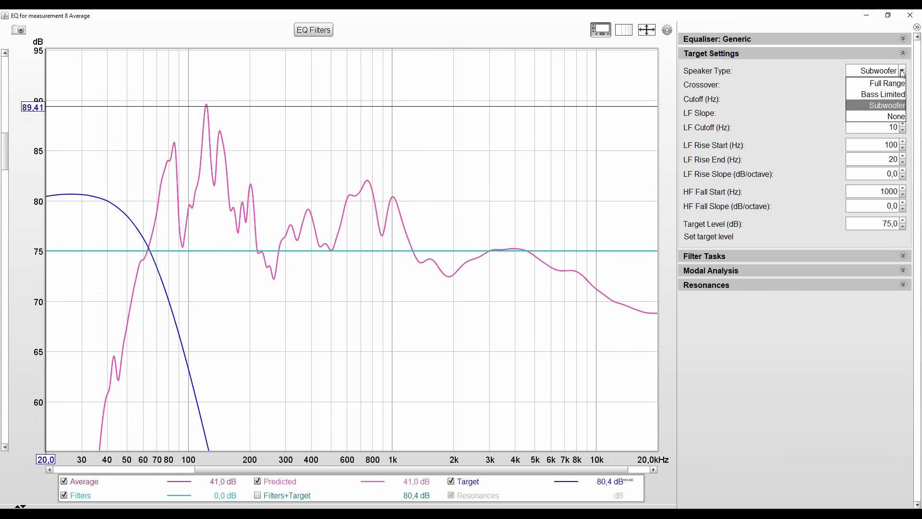
click(888, 94)
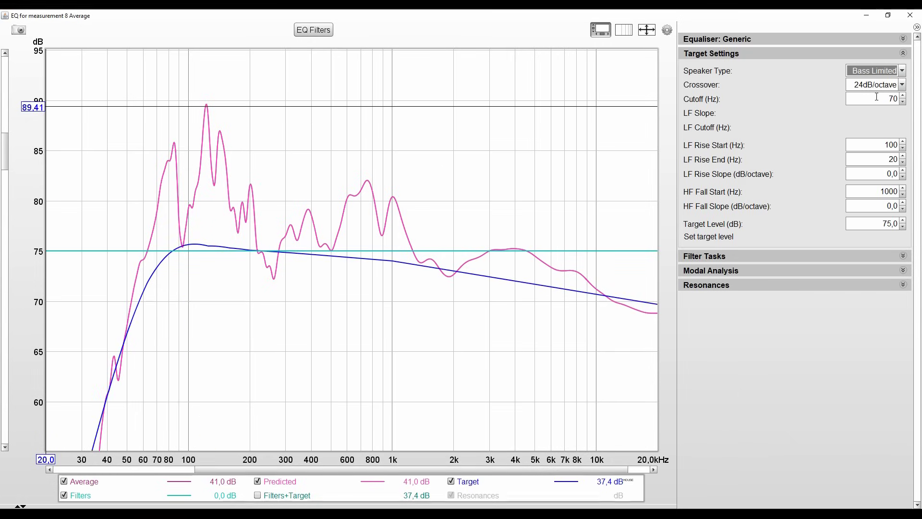
click(902, 86)
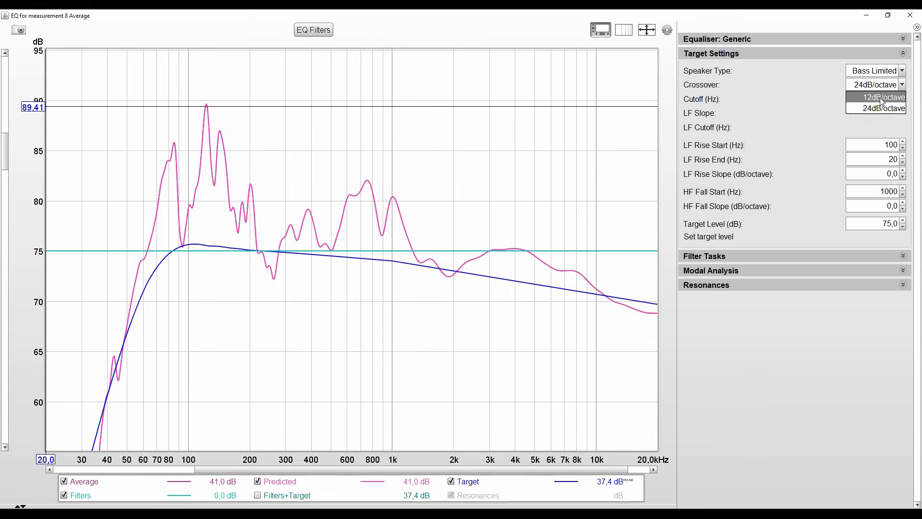
click(889, 97)
click(903, 86)
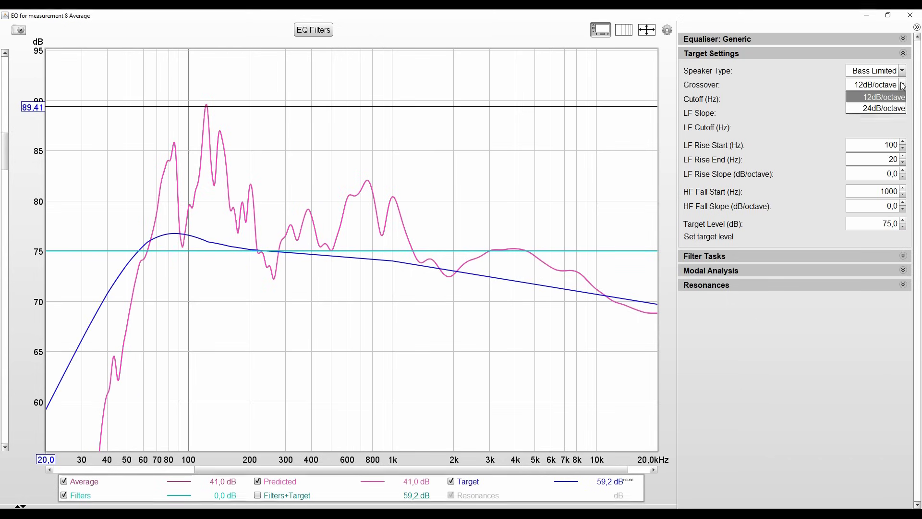
click(890, 108)
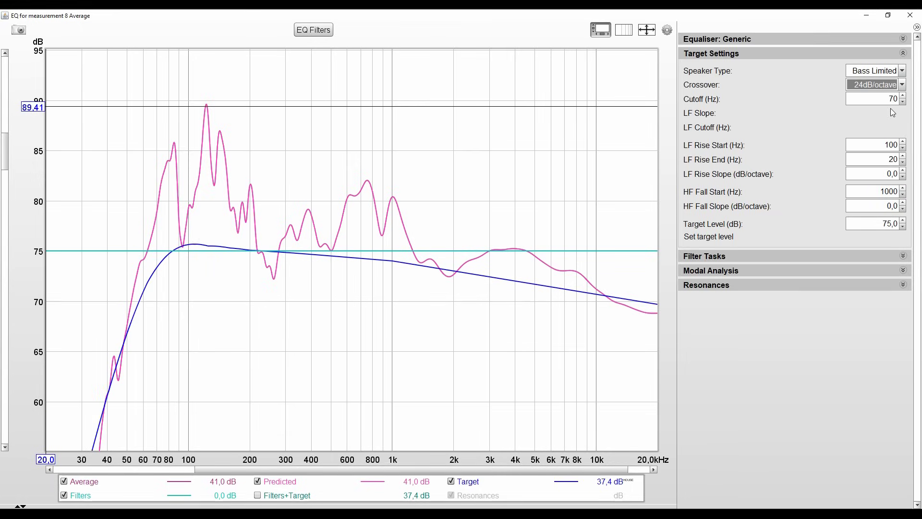
Step: Adjust the target cutoff frequency, settling on 65 Hz
double_click(894, 100)
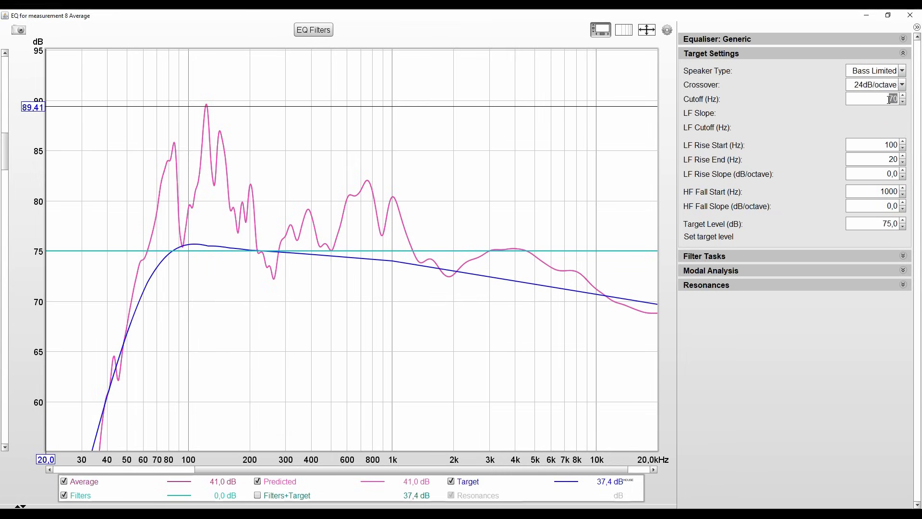
click(903, 97)
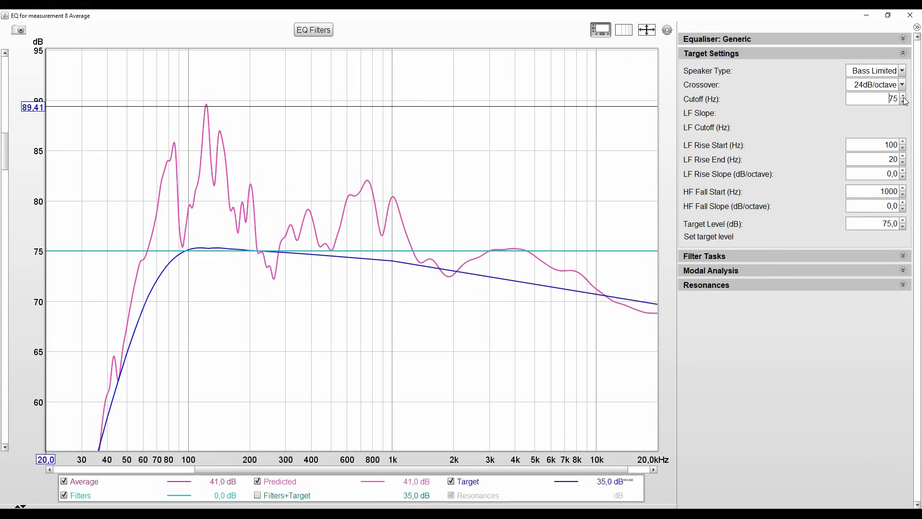
click(904, 96)
click(904, 97)
click(903, 97)
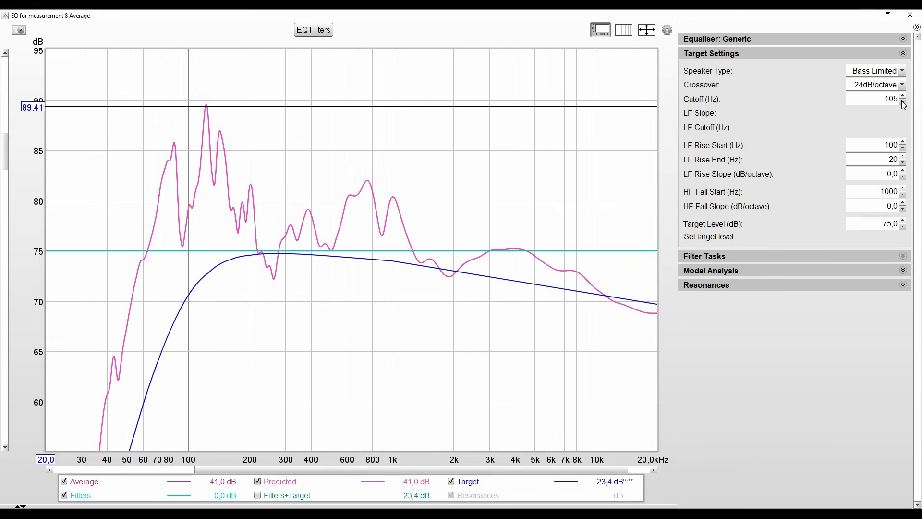
click(903, 103)
click(904, 103)
click(904, 102)
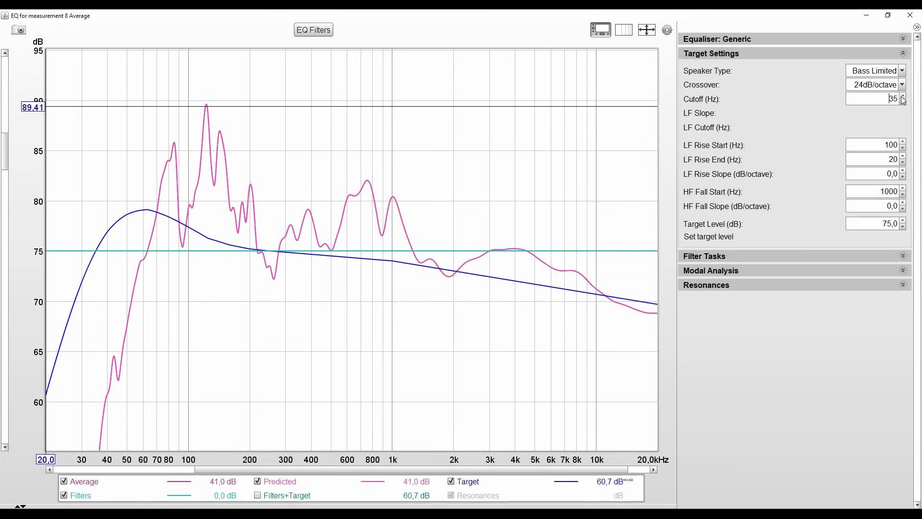
click(904, 103)
click(903, 97)
click(904, 97)
click(903, 96)
click(904, 97)
click(903, 97)
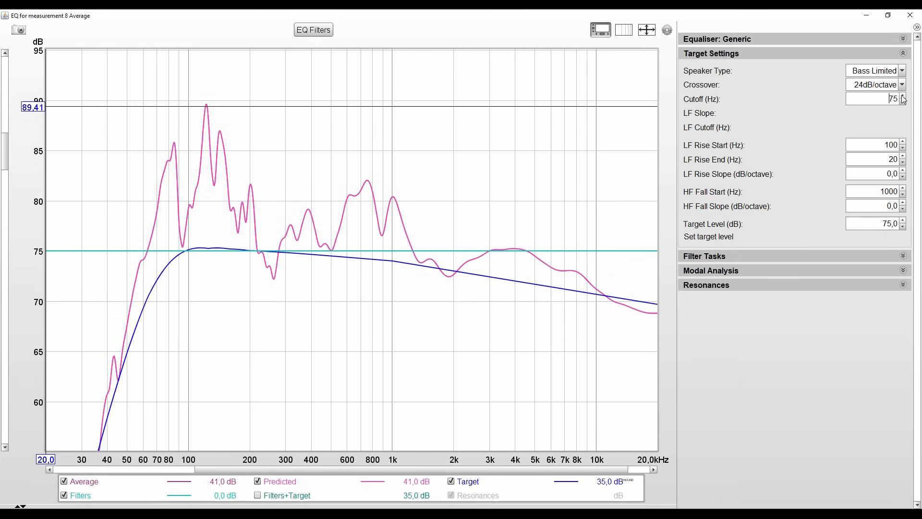
click(903, 97)
click(903, 102)
click(903, 102)
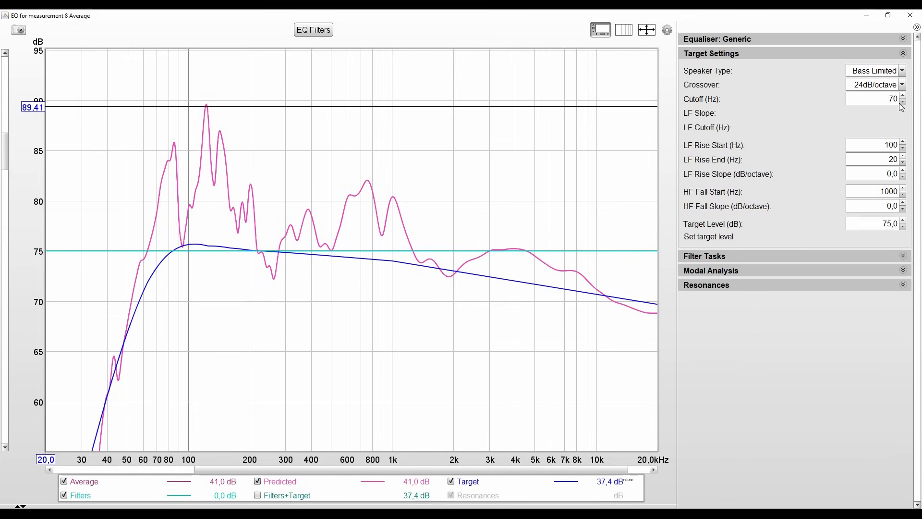
click(903, 102)
click(903, 102)
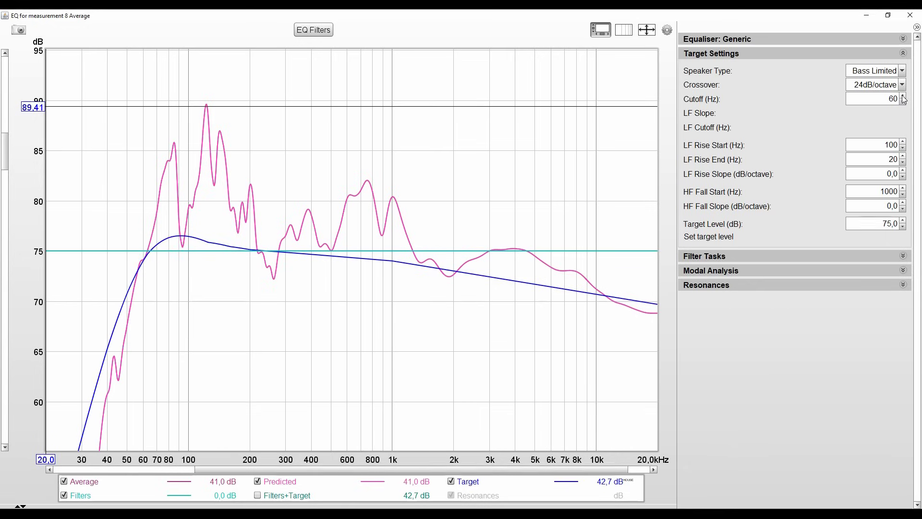
click(904, 97)
click(903, 96)
click(903, 102)
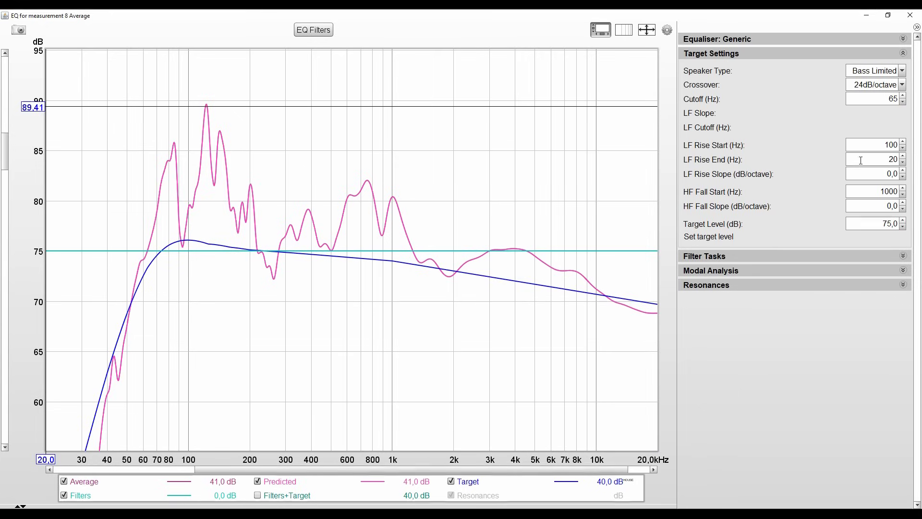
Step: Compare target levels of 82,7 dB and 72,9 dB, then auto-set the level to 78,1 dB
click(903, 221)
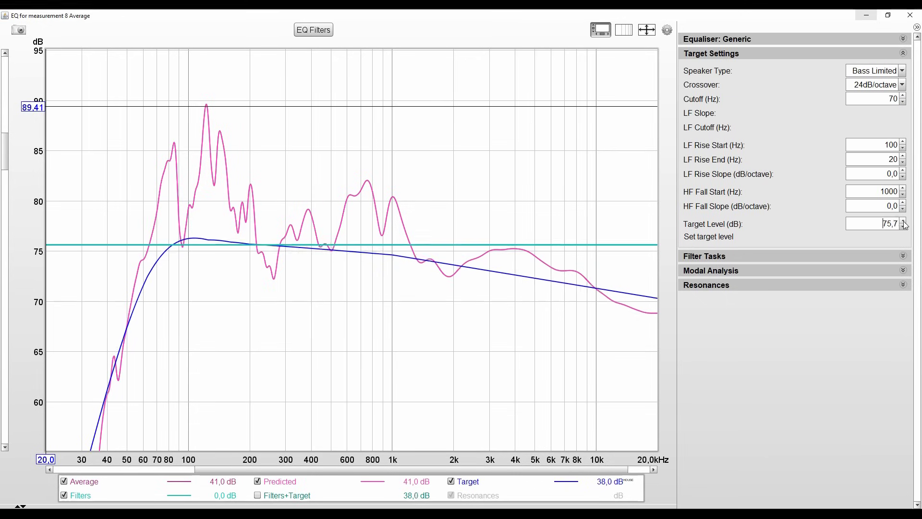
click(904, 221)
click(903, 226)
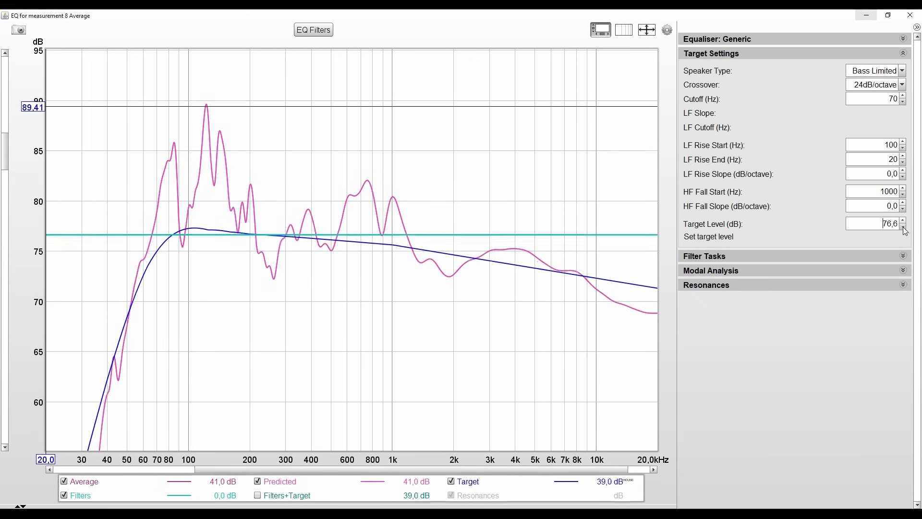
click(706, 238)
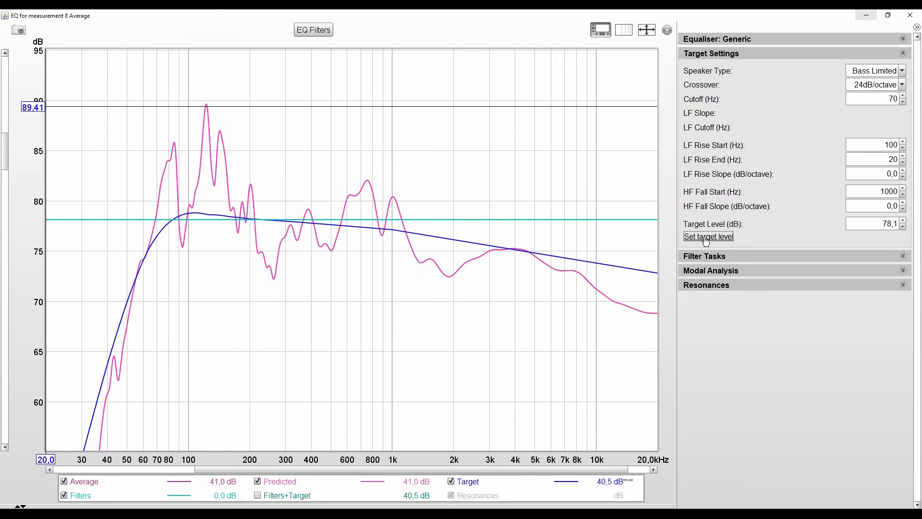
click(903, 222)
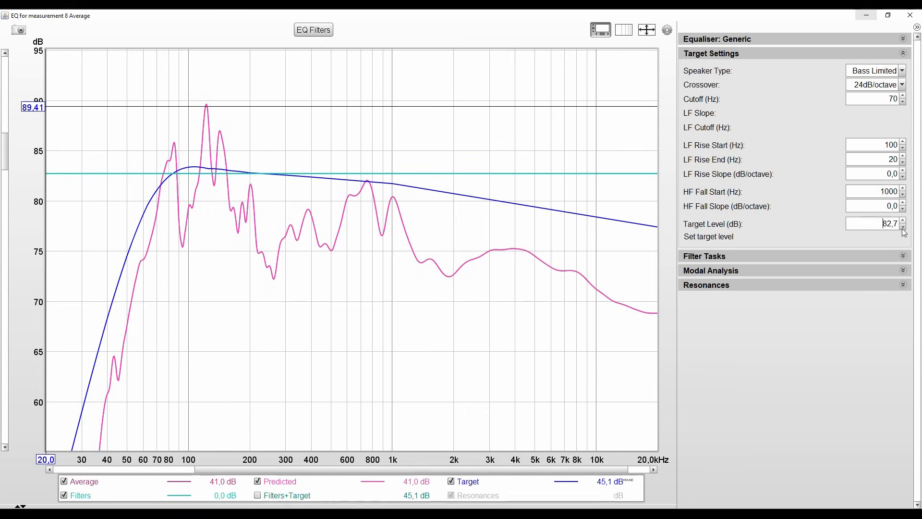
click(705, 237)
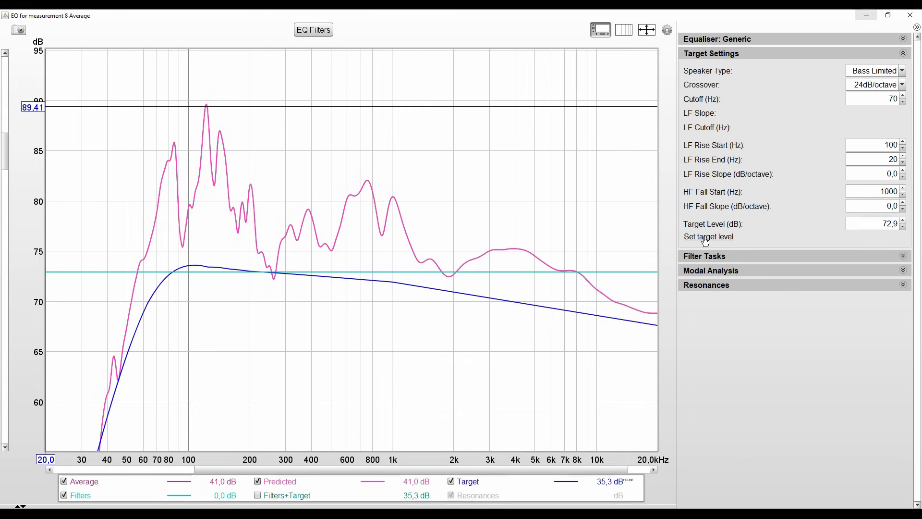
click(705, 238)
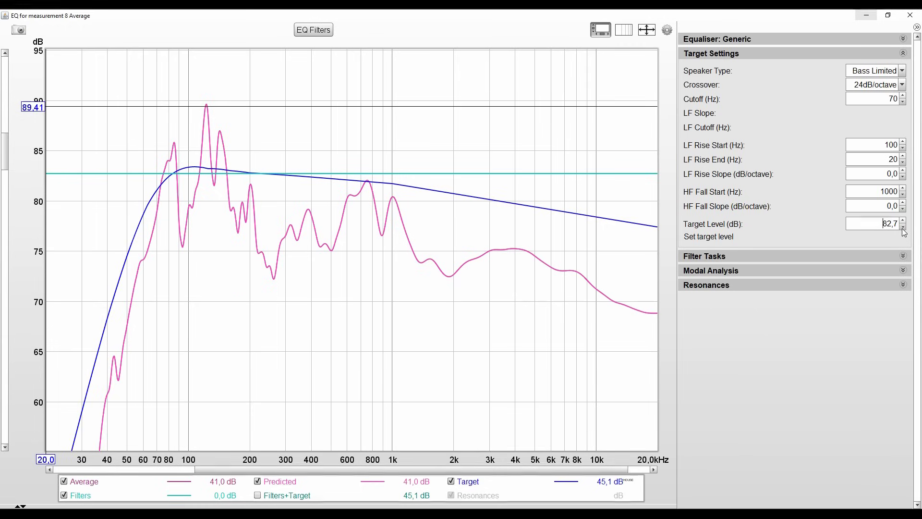
click(706, 237)
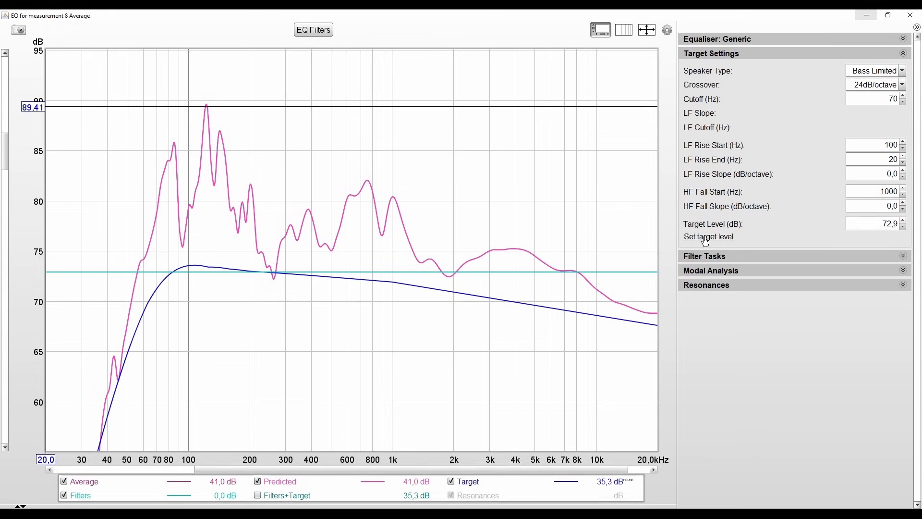
click(707, 238)
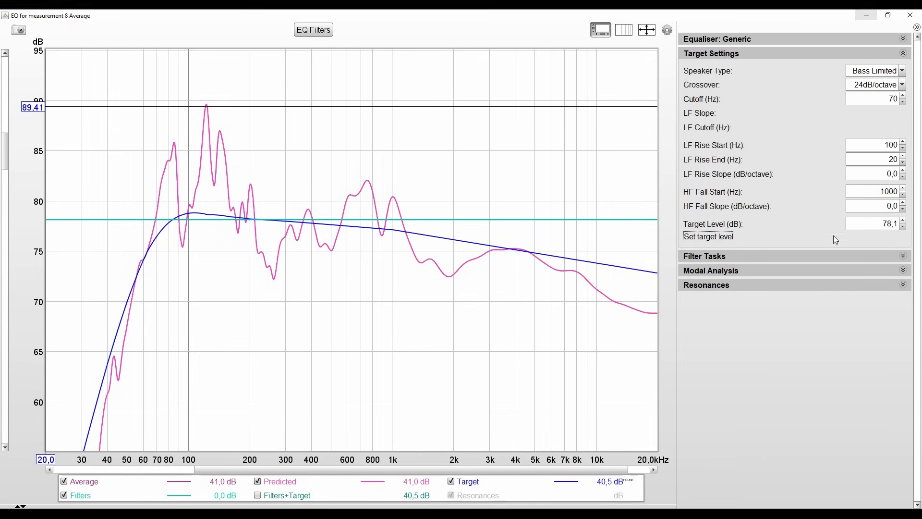
Step: Fine-tune the target level down to 77,3 dB
click(903, 227)
click(904, 227)
click(904, 227)
click(903, 226)
click(903, 227)
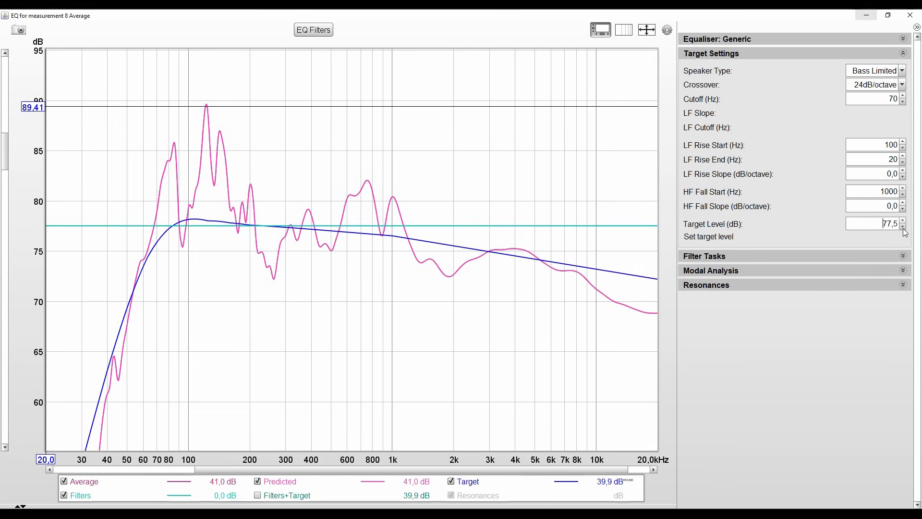
click(903, 227)
click(904, 227)
click(903, 227)
click(903, 229)
click(903, 229)
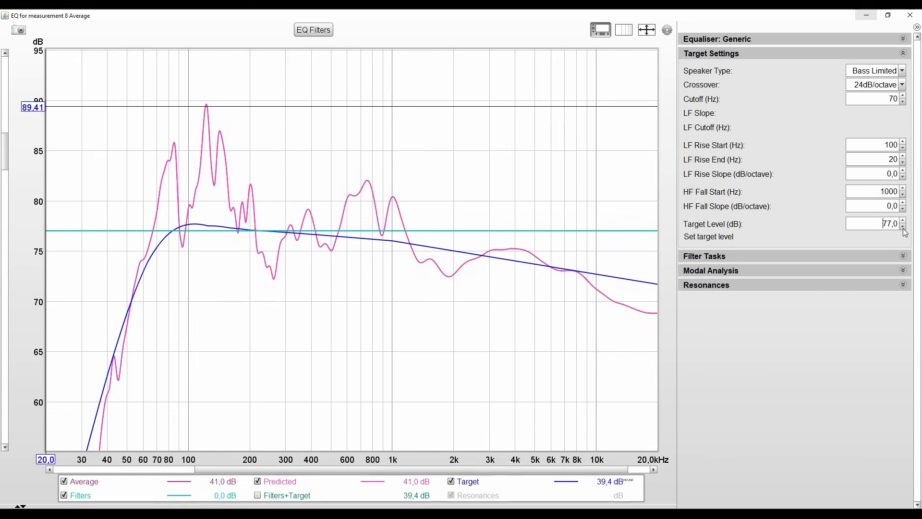
double_click(903, 221)
click(903, 222)
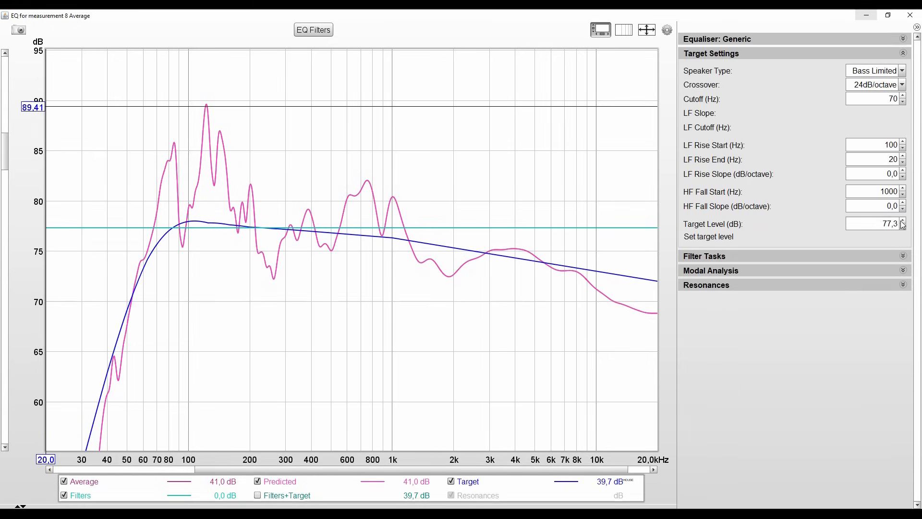
Step: Set Filter Tasks to 6 dB individual max boost, 0 dB overall max boost and 1 dB flatness target
click(719, 54)
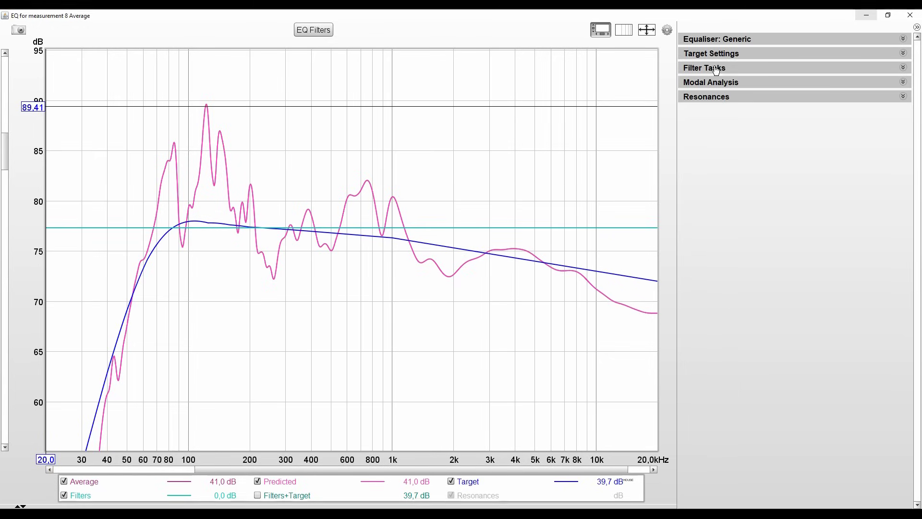
click(716, 68)
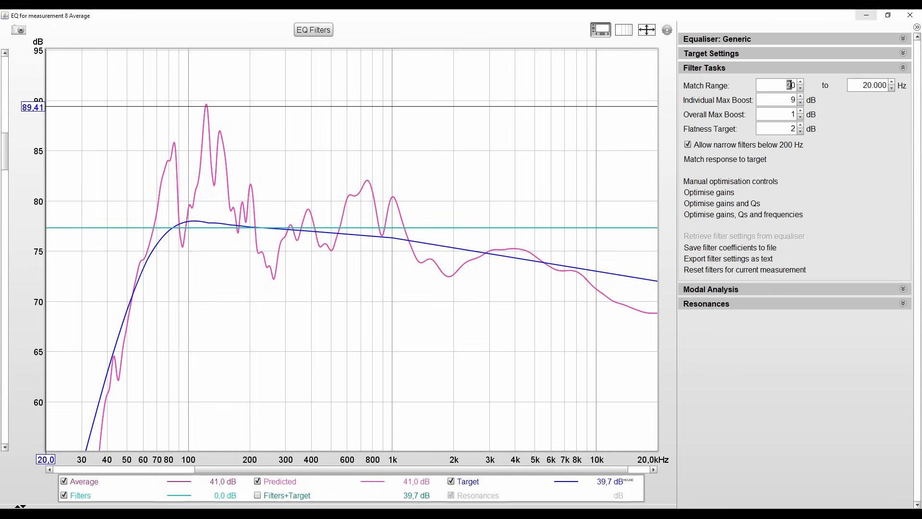
click(870, 86)
click(788, 100)
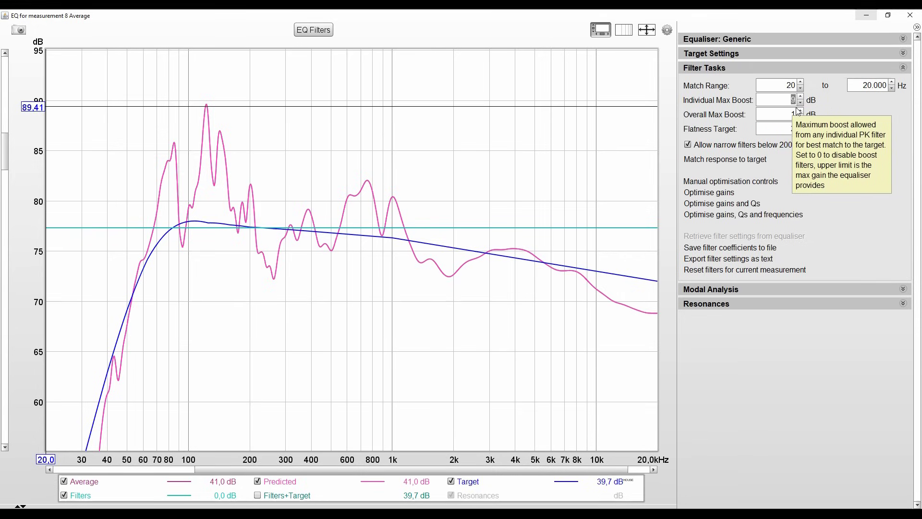
text(6)
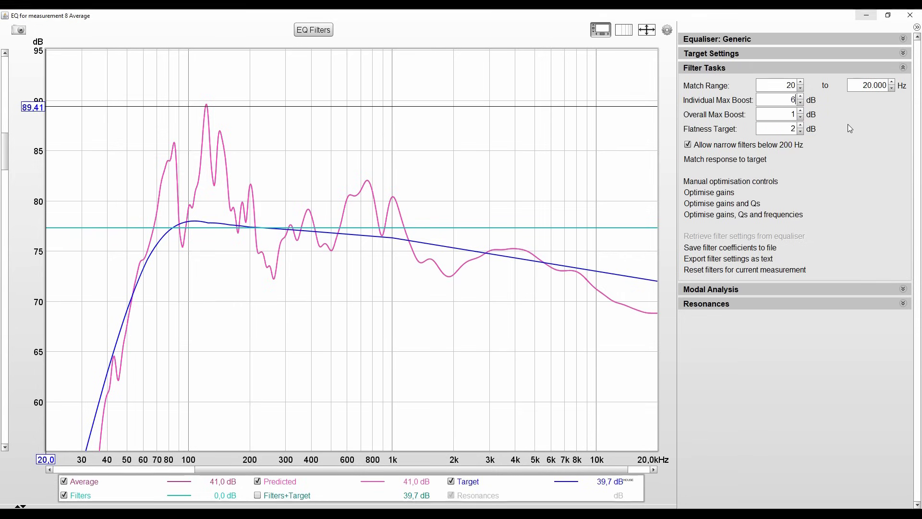
click(793, 114)
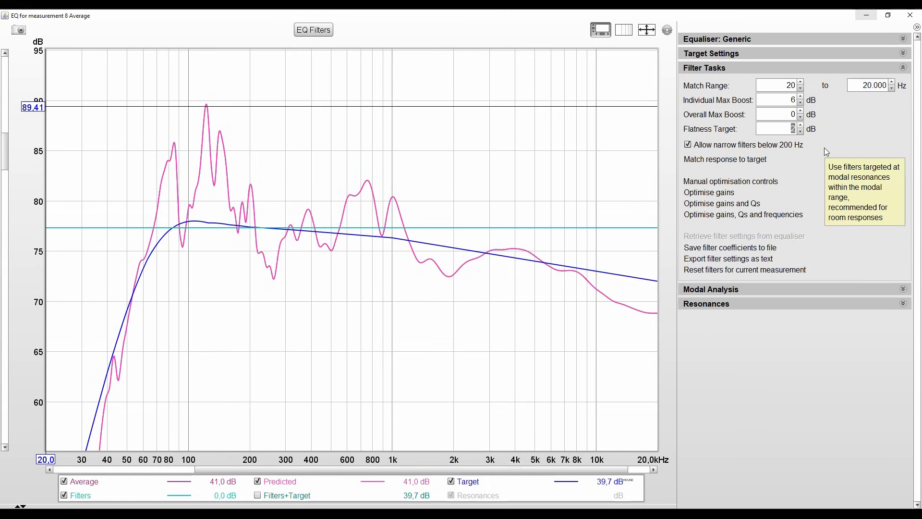
text(1)
key(Return)
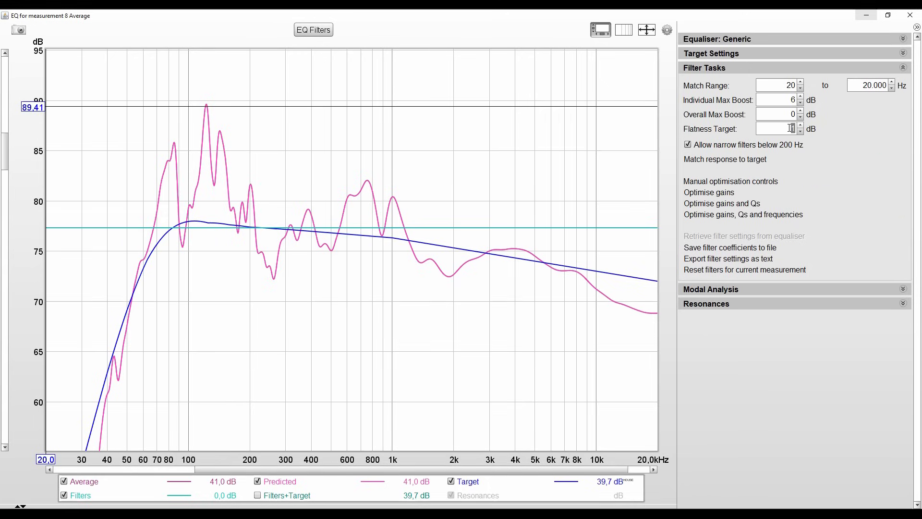
Step: Auto-match 14 cut filters to the target and export their settings as text, with notes 'asdf'
click(738, 161)
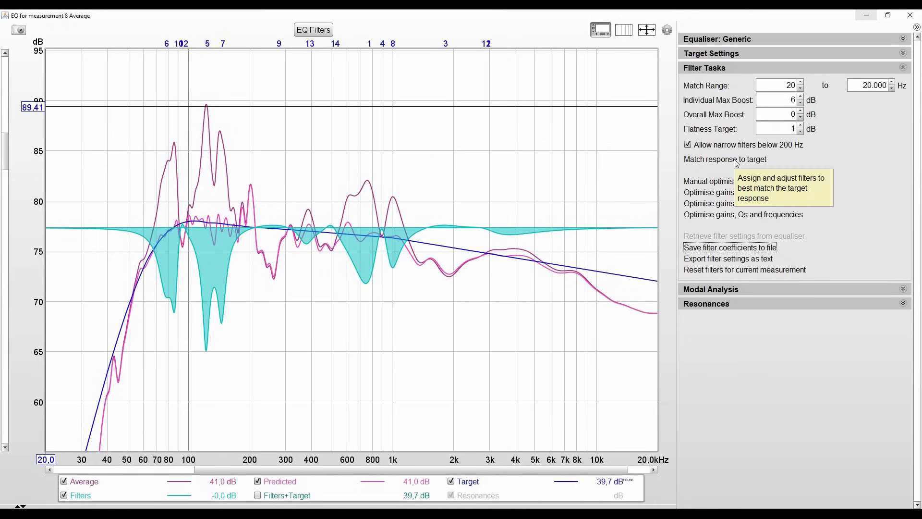
mouse_move(660, 301)
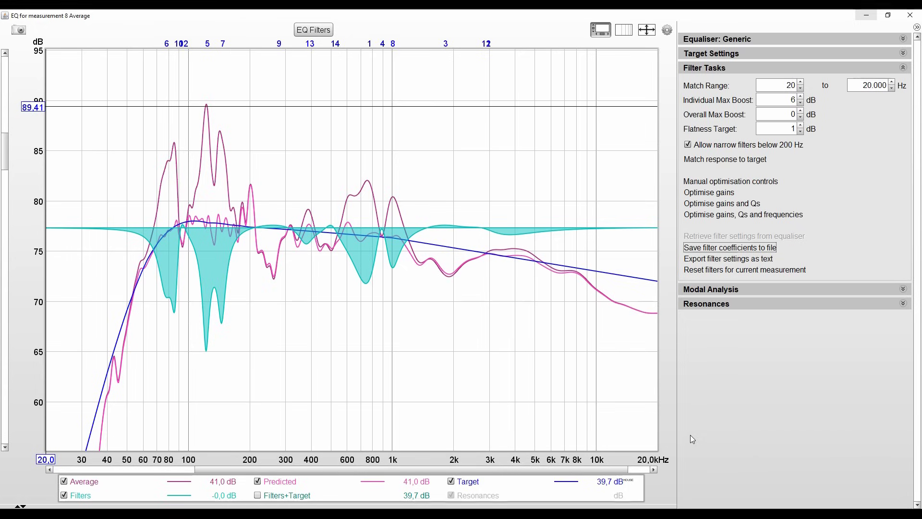
click(721, 260)
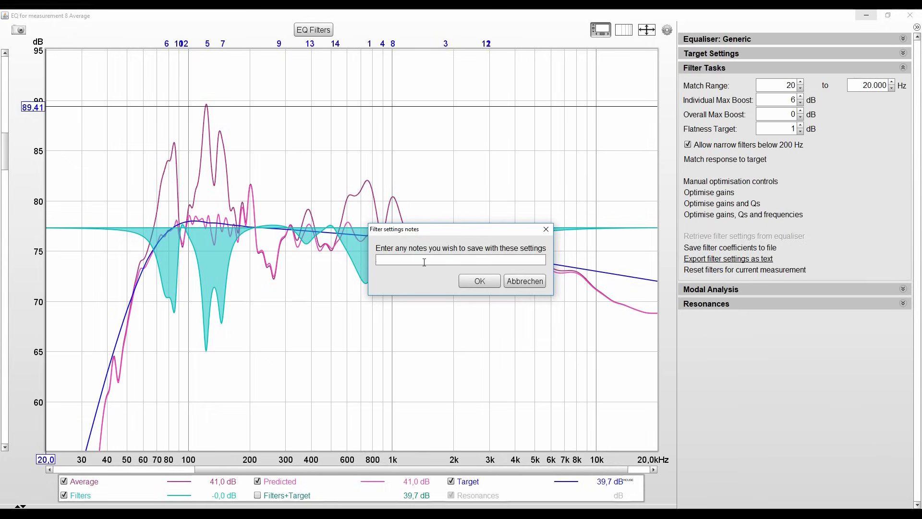
text(asdf)
click(484, 285)
Step: Save the export as corr_file, enable Equalizer APO on Lautsprecher (NAD USB Audio), then select UMIK-1_7037957.txt
text(corr_file)
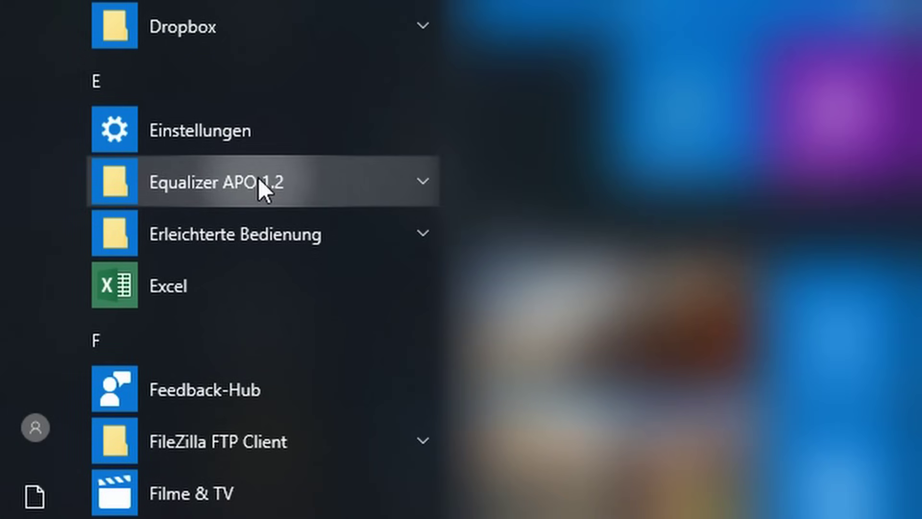
click(258, 179)
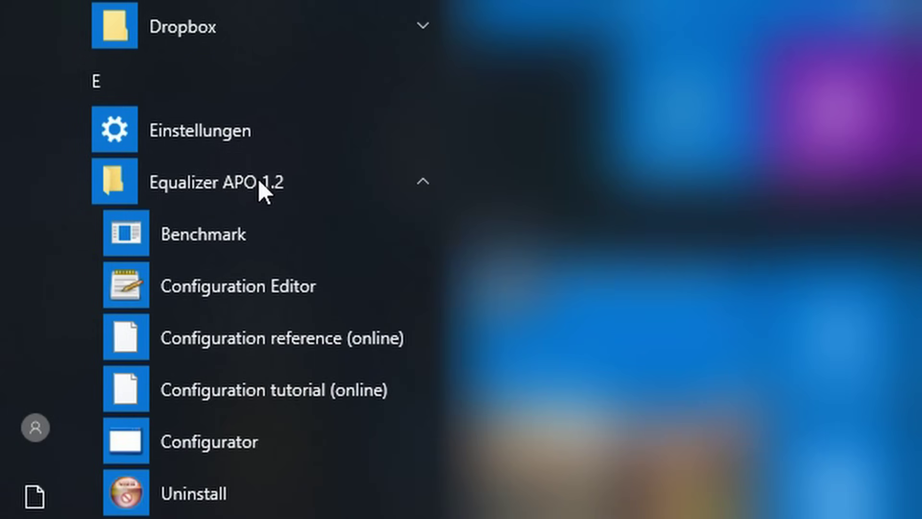
click(219, 453)
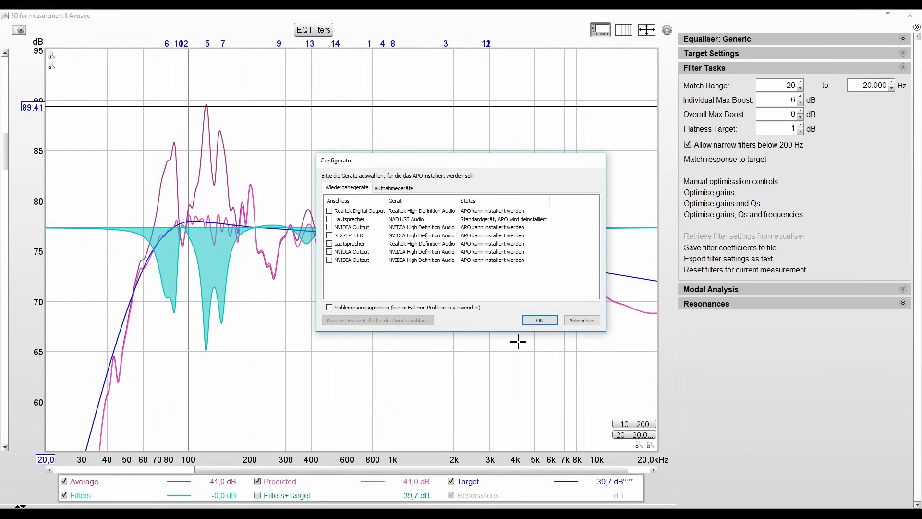
click(330, 219)
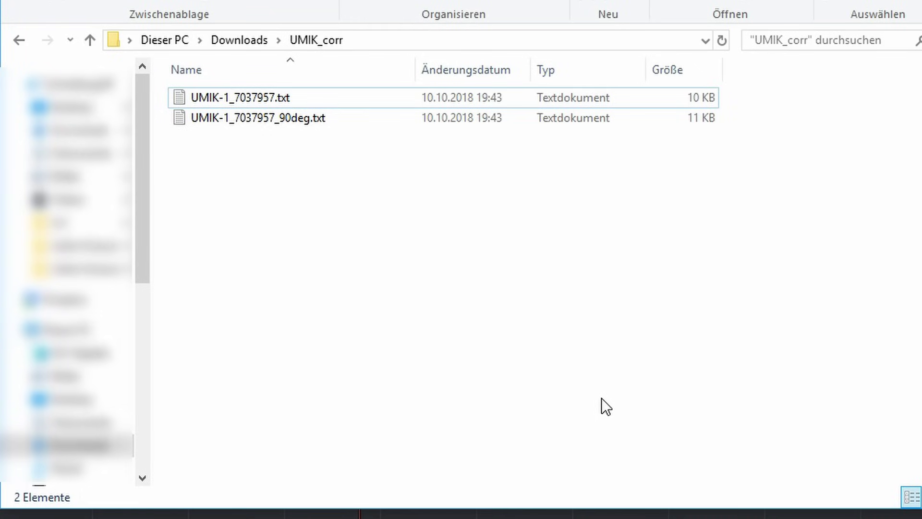
click(277, 99)
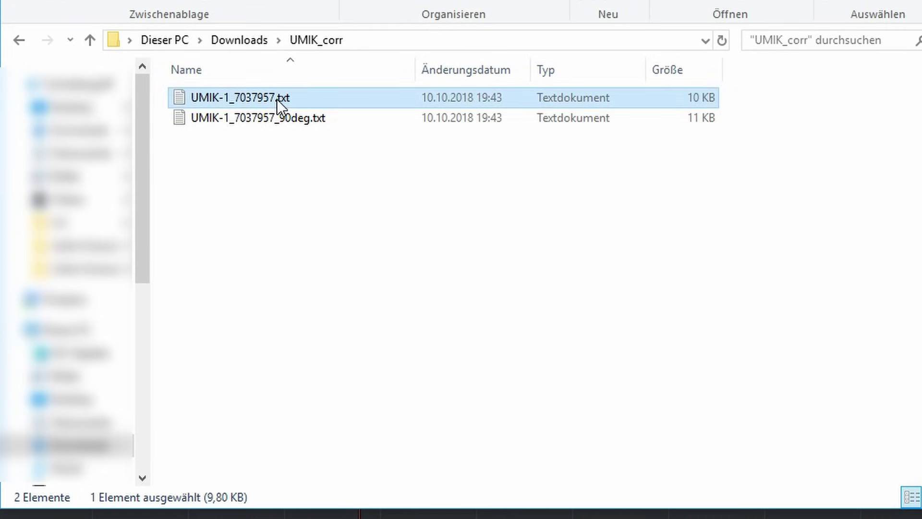
right_click(277, 99)
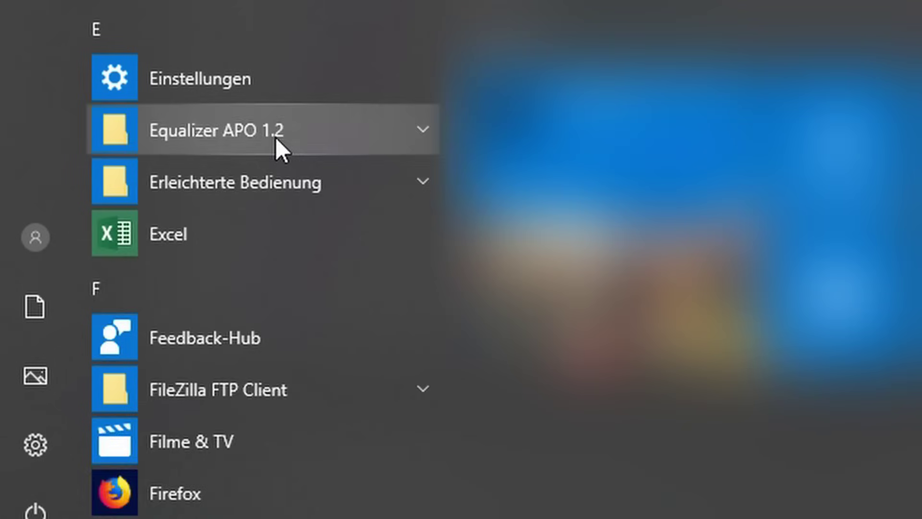
Step: Copy the file and bring up the Open dialog in Equalizer APO Configuration Editor
click(276, 138)
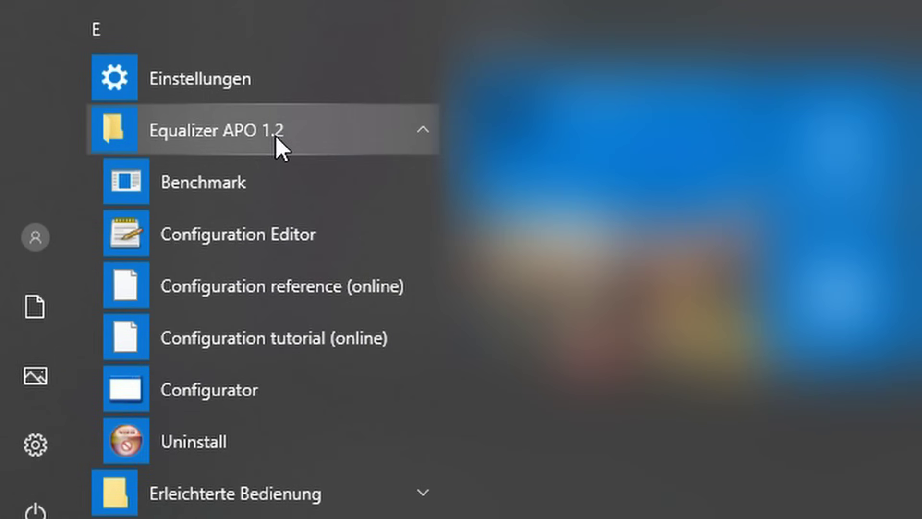
click(246, 235)
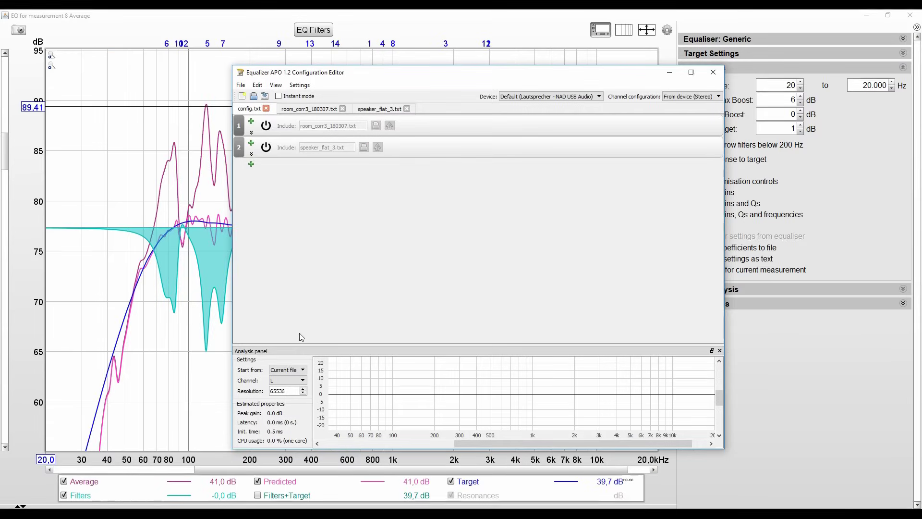
click(241, 85)
click(263, 109)
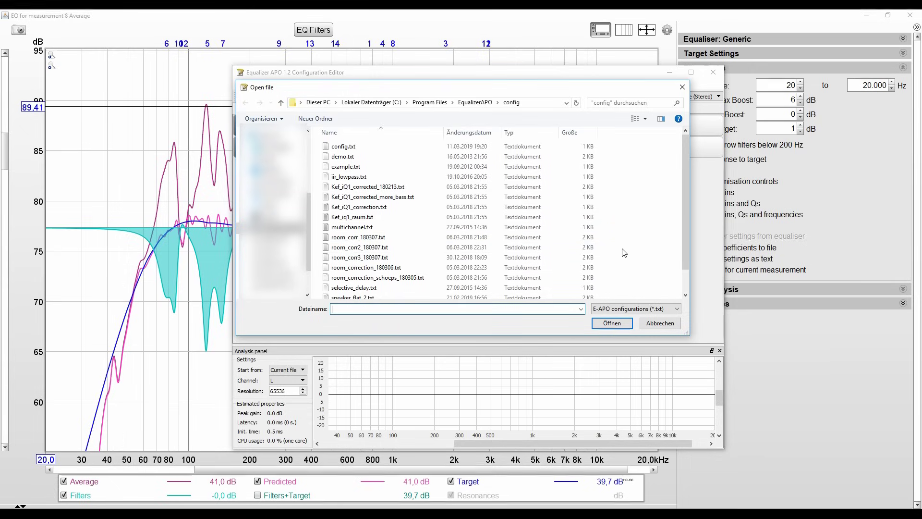
Step: Paste corr_file.txt into the config folder and open it in the editor
right_click(644, 210)
click(674, 265)
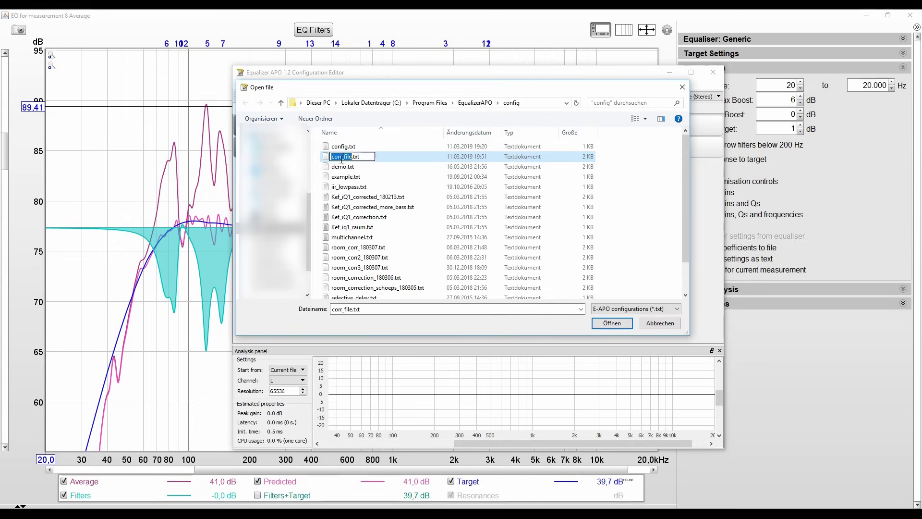
click(344, 167)
click(348, 157)
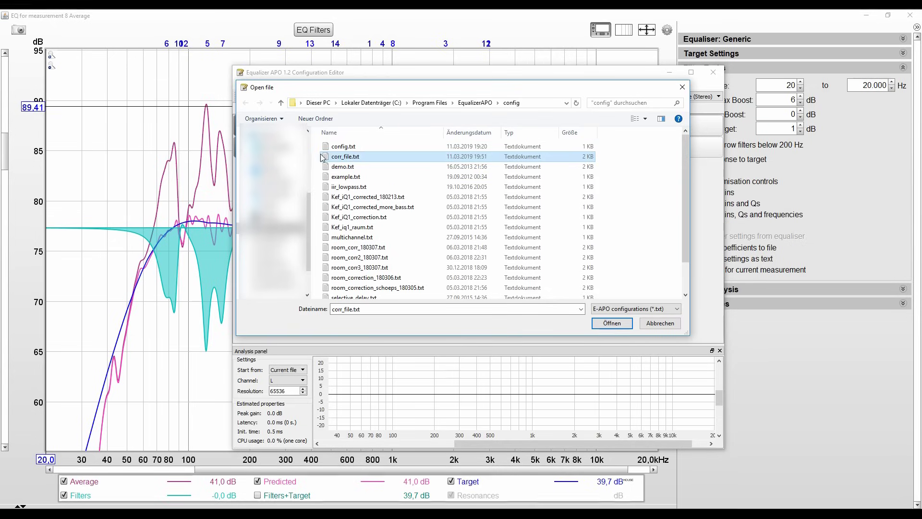
click(612, 323)
Step: Scroll to the end of corr_file.txt's filter list and open the add-filter menu below row 23
scroll(434, 197, down, 8)
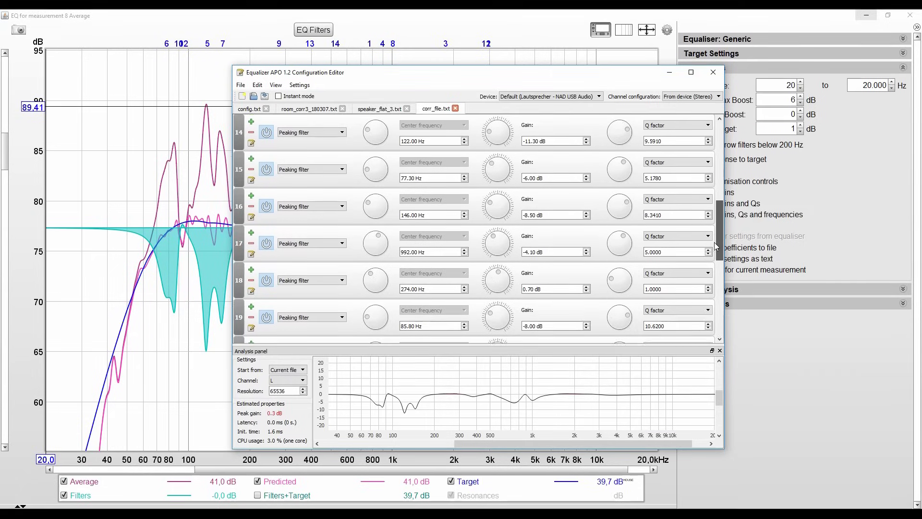
scroll(714, 262, down, 5)
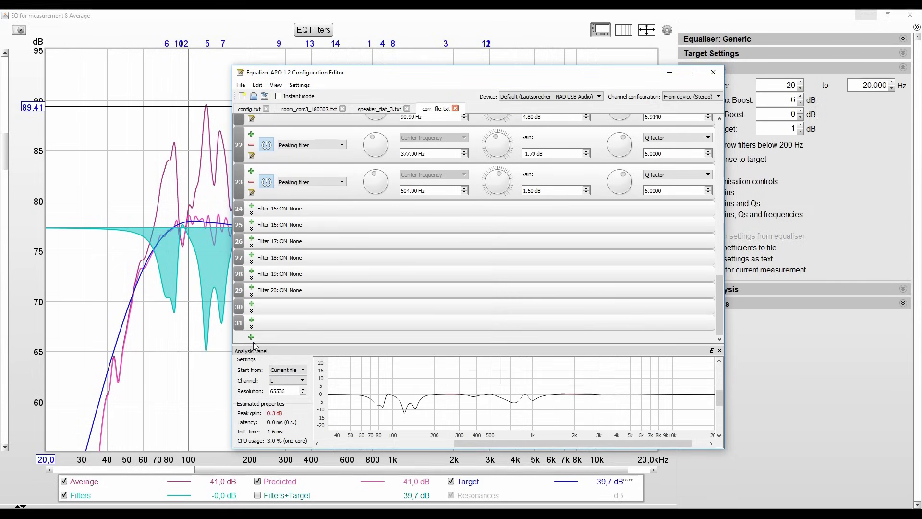
click(251, 338)
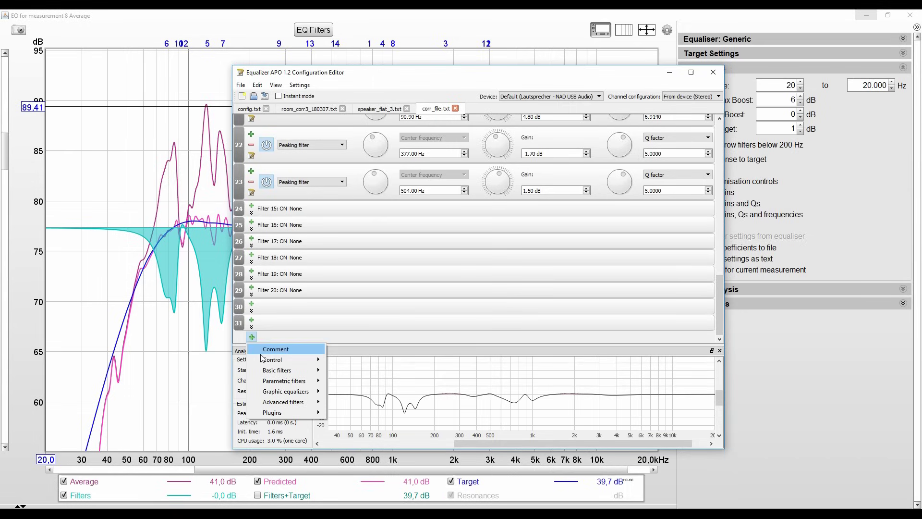
Step: Add a Preamp filter at -0.30 dB to corr_file.txt and turn on Instant mode
mouse_move(288, 375)
click(341, 373)
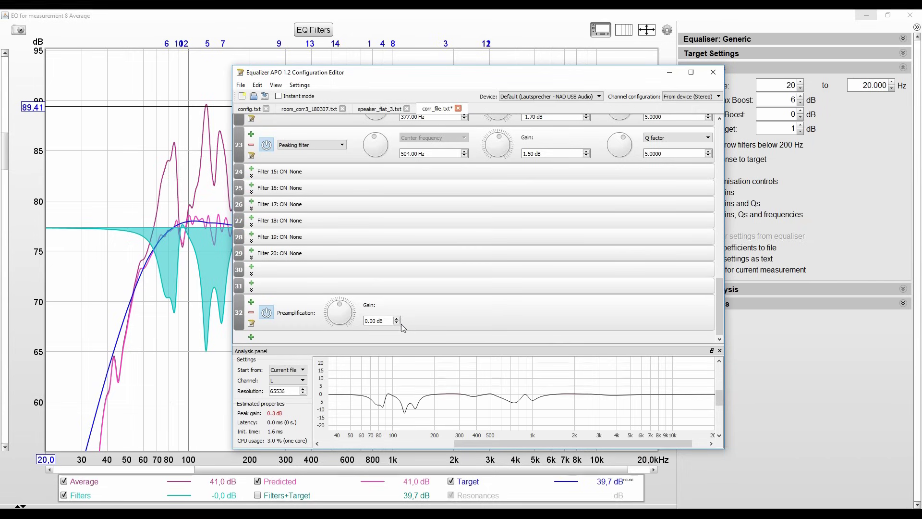
click(398, 324)
click(397, 323)
click(279, 96)
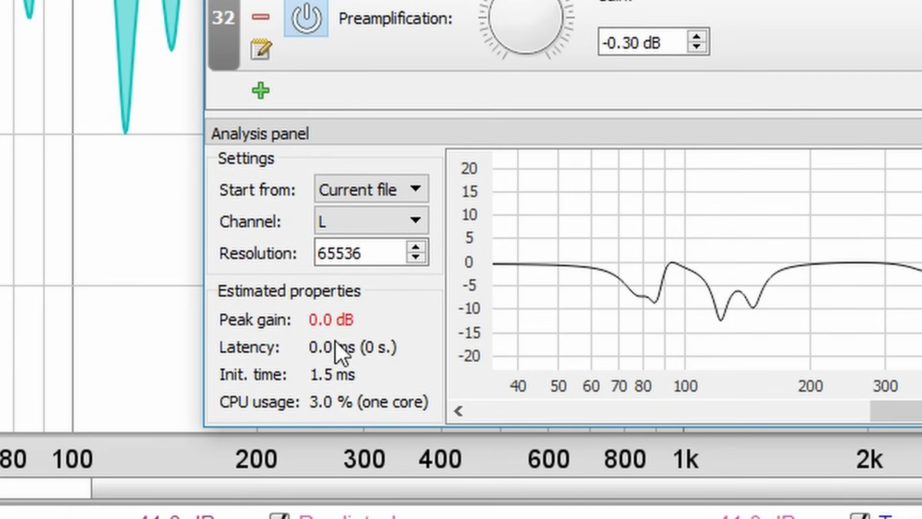
click(878, 40)
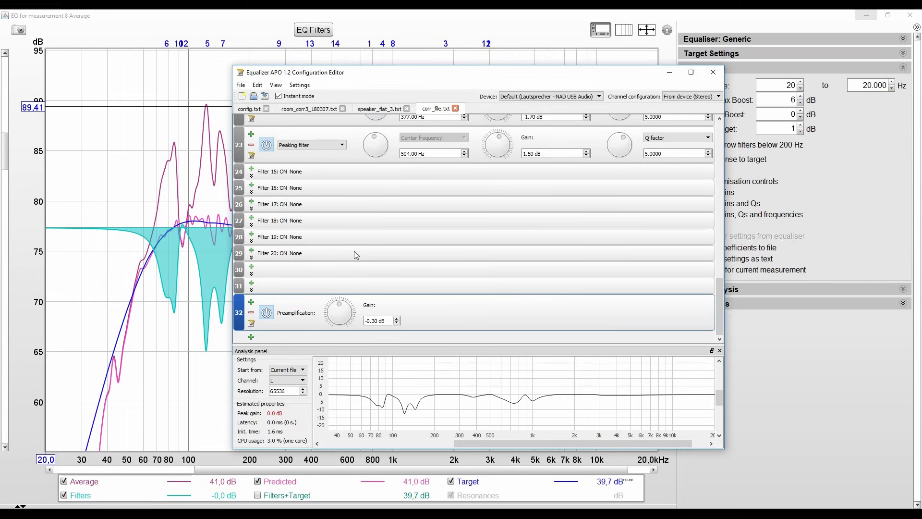
Step: Remove both existing Include rows from config.txt
click(247, 109)
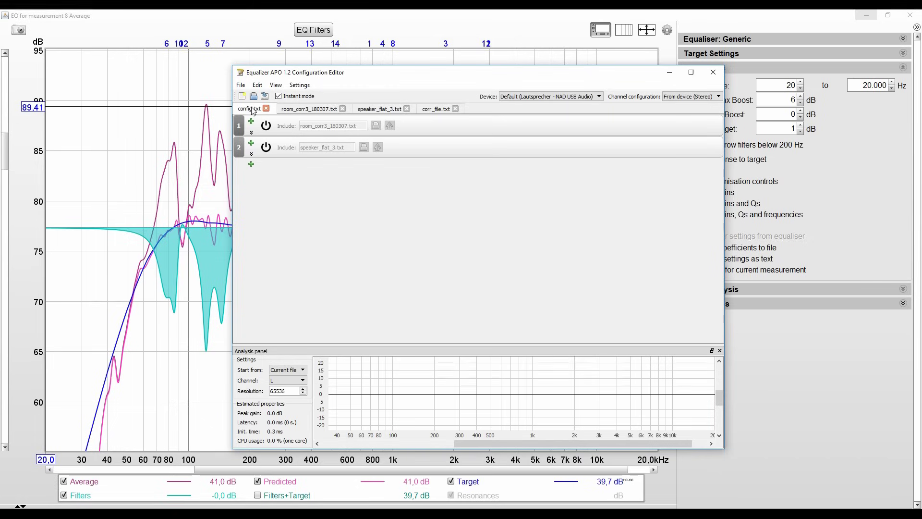
click(251, 132)
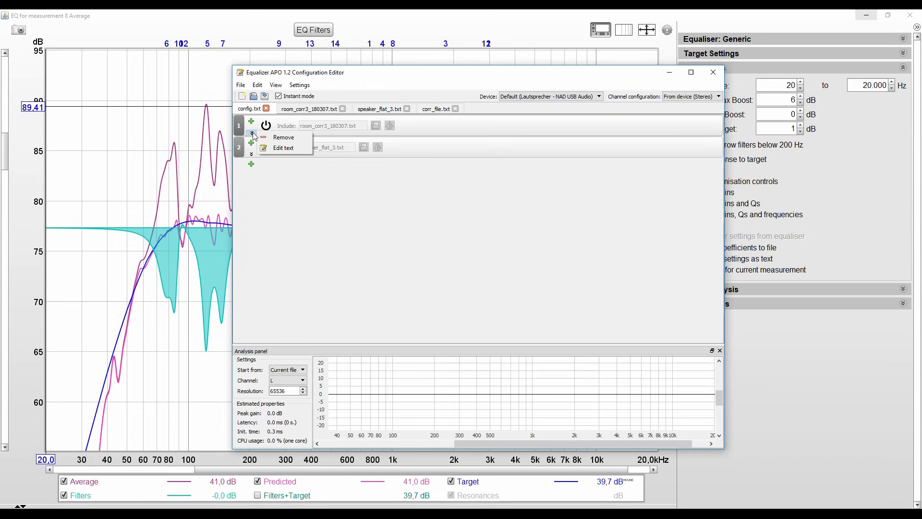
click(282, 138)
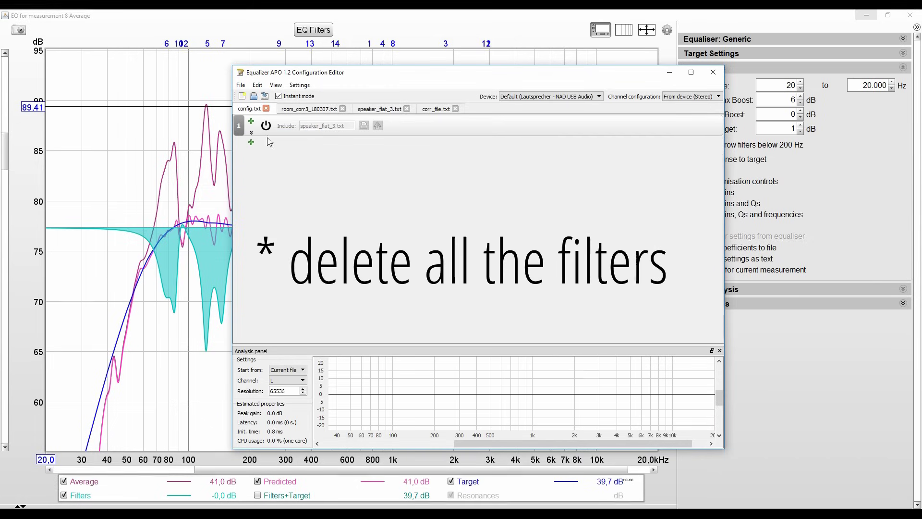
click(253, 133)
click(268, 137)
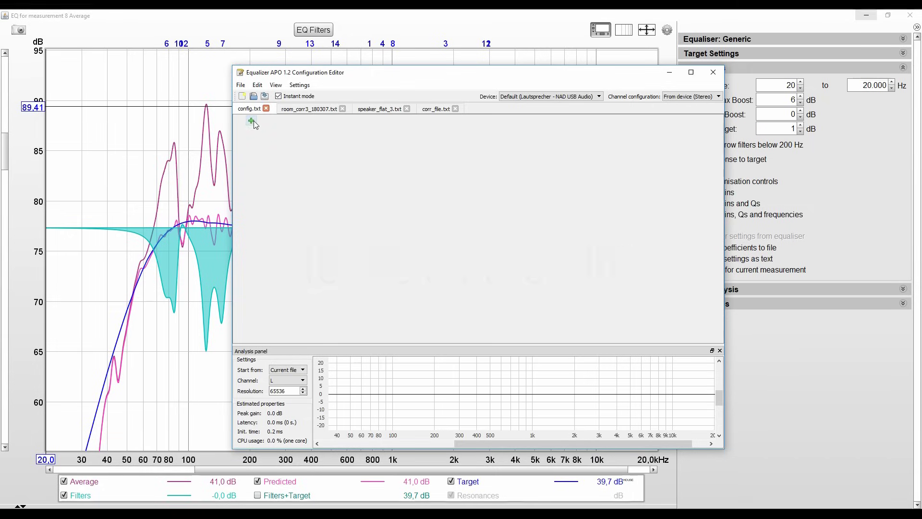
Step: Add a Control > Include entry in config.txt pointing to corr_file.txt
click(252, 121)
mouse_move(288, 143)
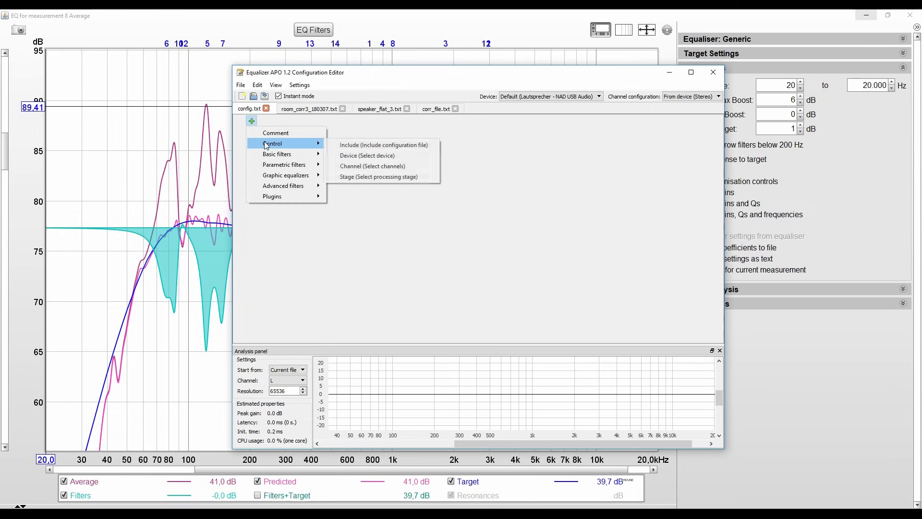
click(339, 144)
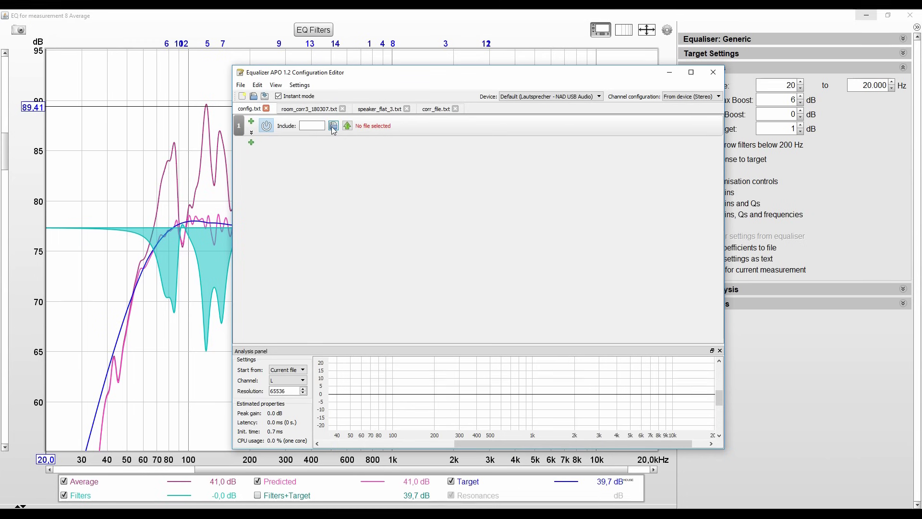
click(333, 126)
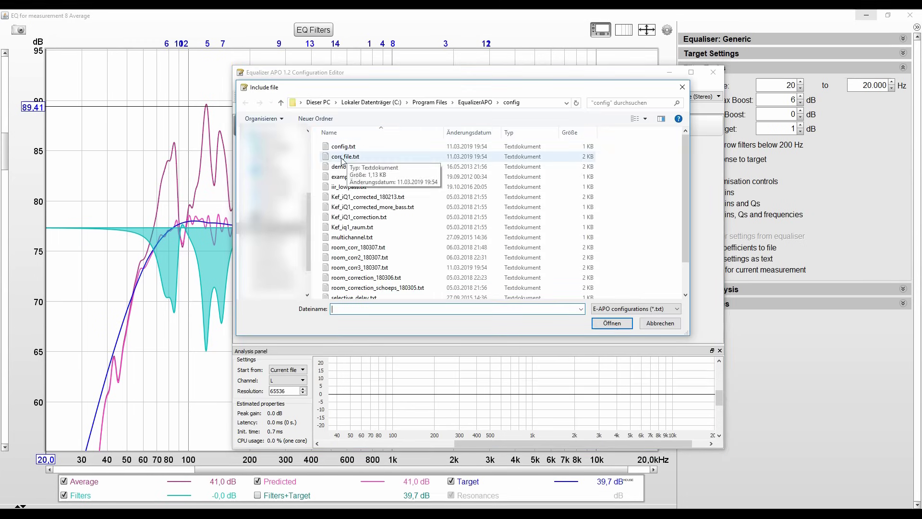
click(342, 157)
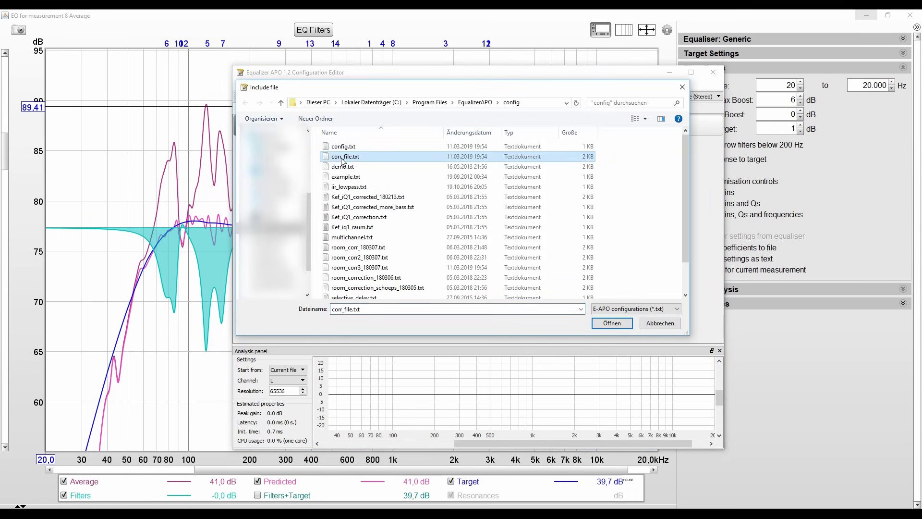
click(606, 325)
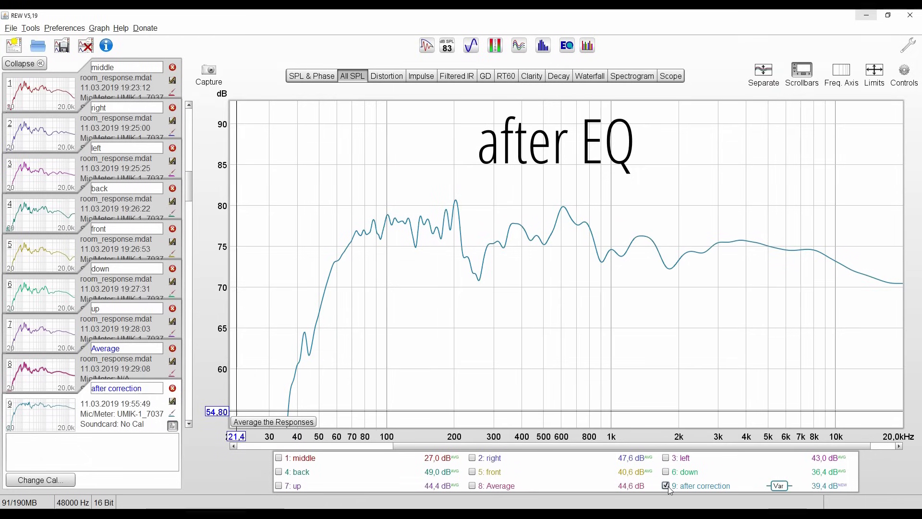
Step: Toggle 8: Average and 9: after correction in the legend to compare them, then open Target Settings
click(667, 485)
click(473, 485)
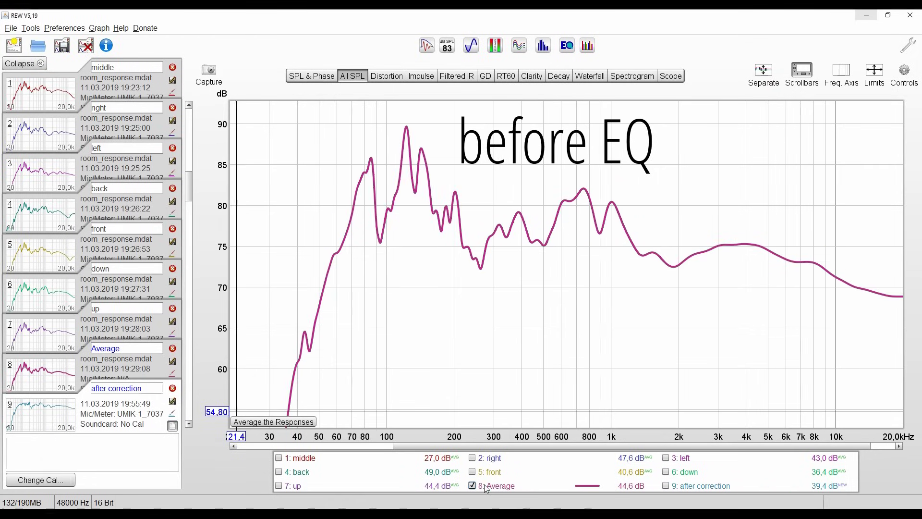
click(486, 486)
click(666, 485)
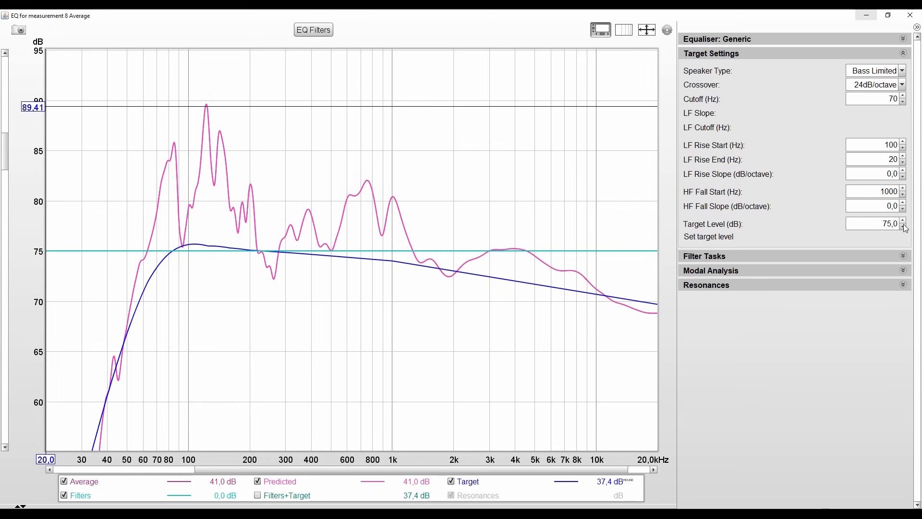
click(904, 222)
Step: Nudge the Target Level spinner, then set the target level from the measurement to 78,1 dB
click(903, 222)
click(903, 221)
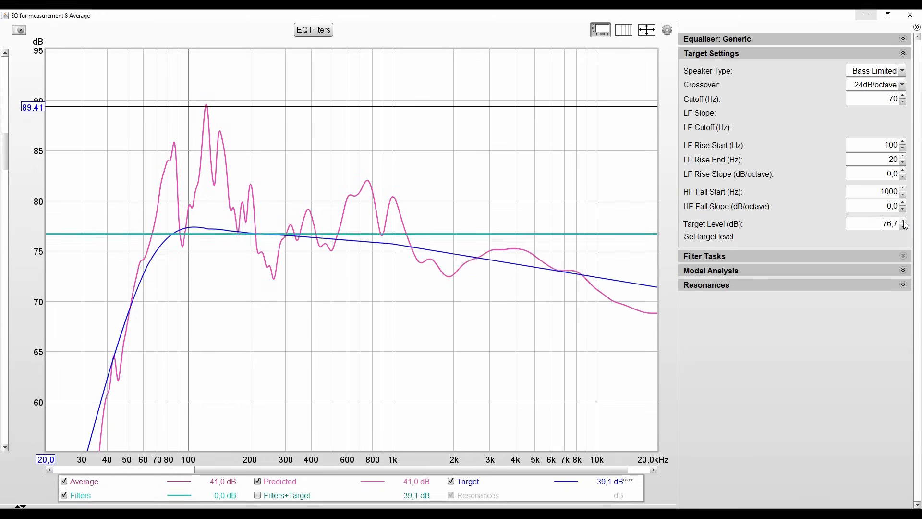
click(903, 222)
click(903, 226)
click(903, 227)
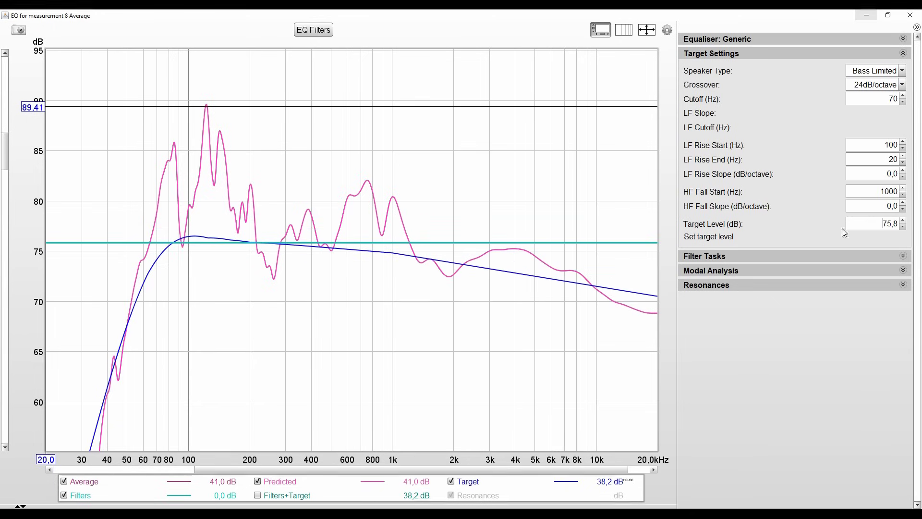
click(707, 237)
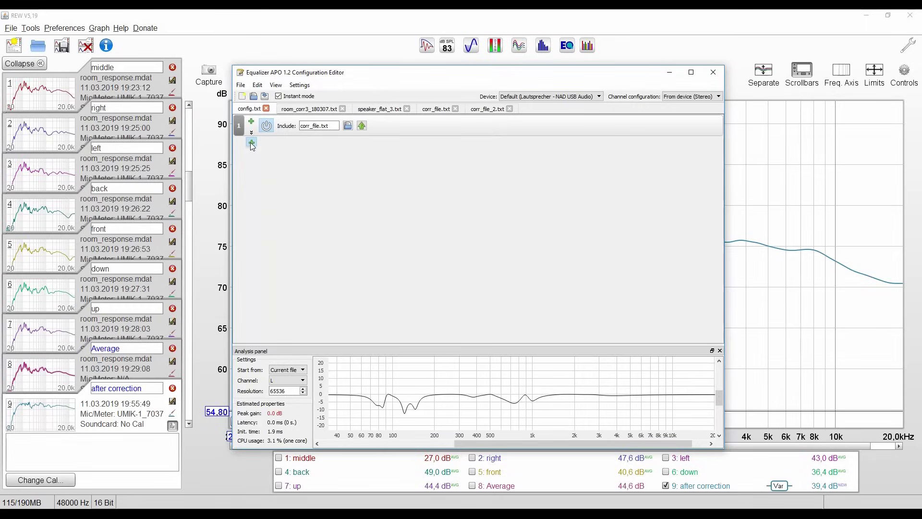
Step: Add a second Control > Include in config.txt loading corr_file_2.txt
click(251, 142)
mouse_move(284, 164)
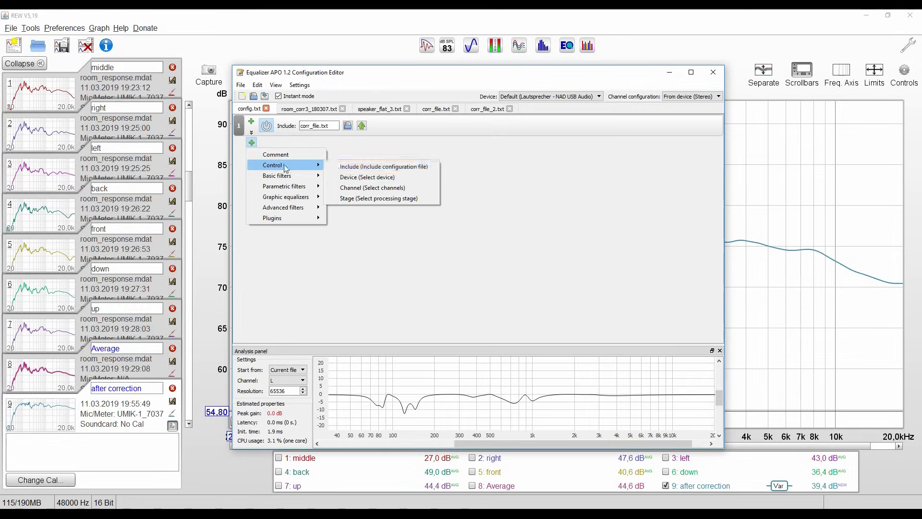
click(358, 166)
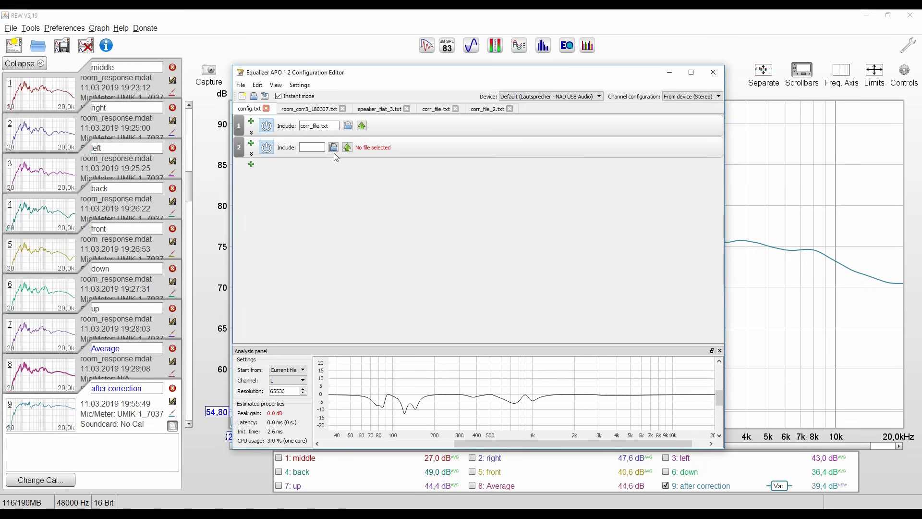
click(334, 148)
click(364, 167)
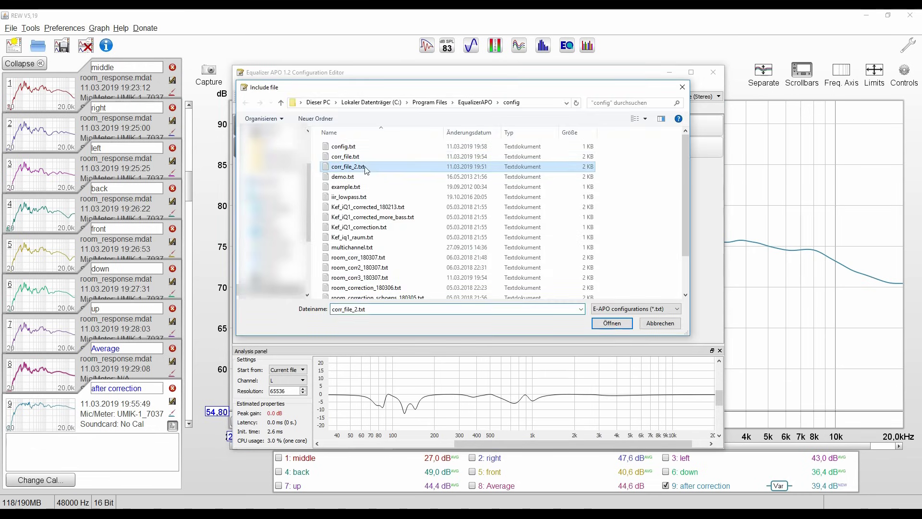
click(611, 323)
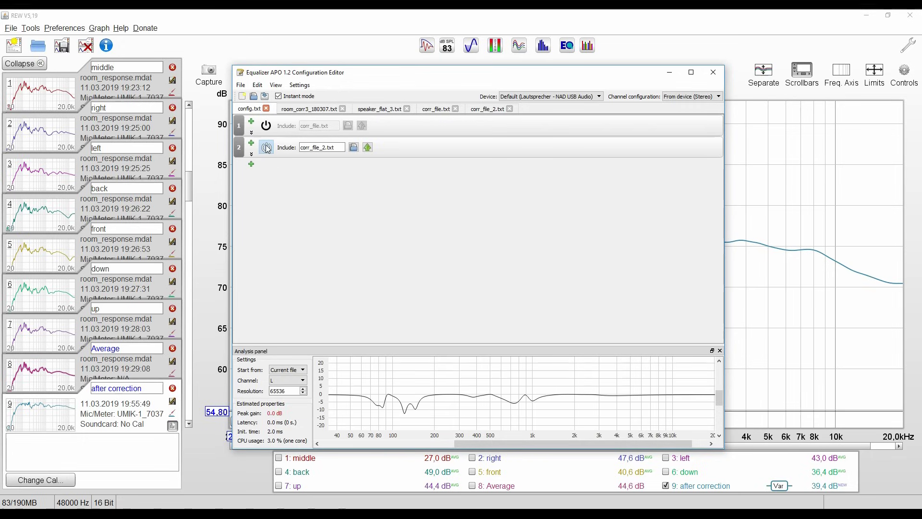
Step: Toggle both includes on and off to compare, leaving corr_file.txt disabled and corr_file_2.txt enabled
click(268, 149)
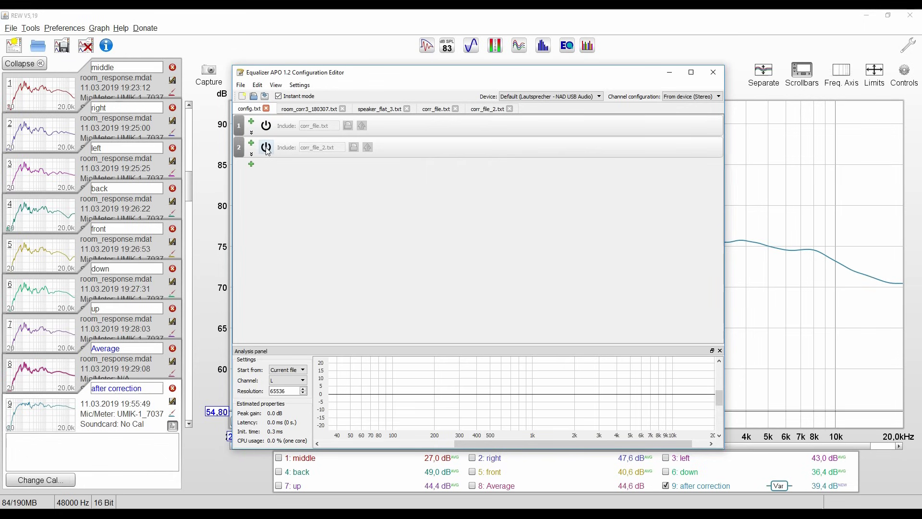
click(267, 152)
click(266, 127)
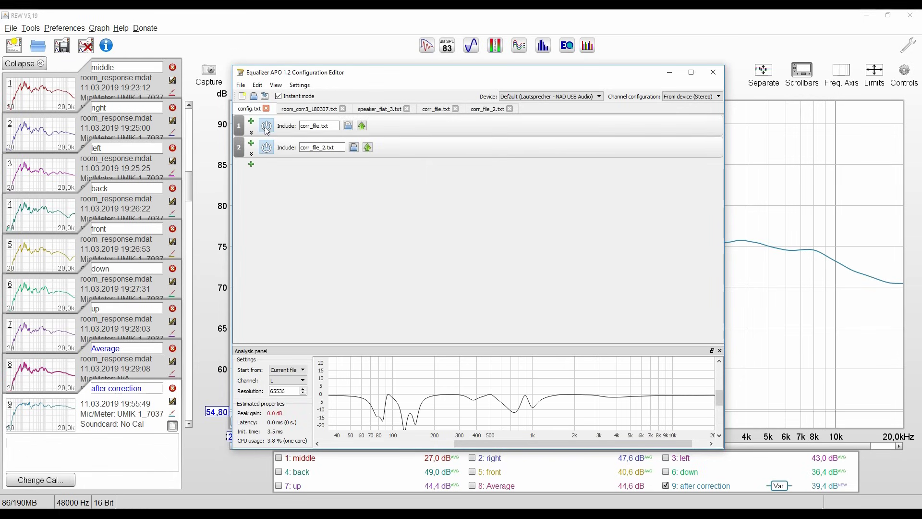
click(266, 126)
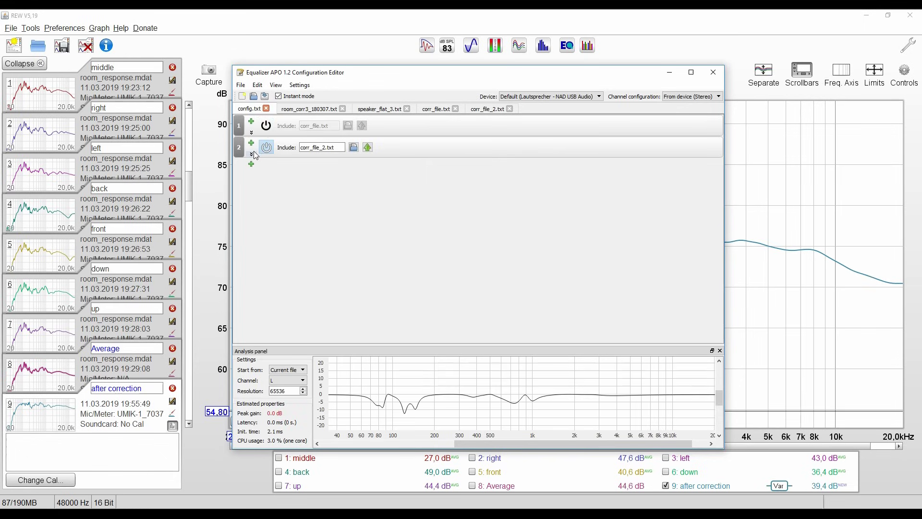